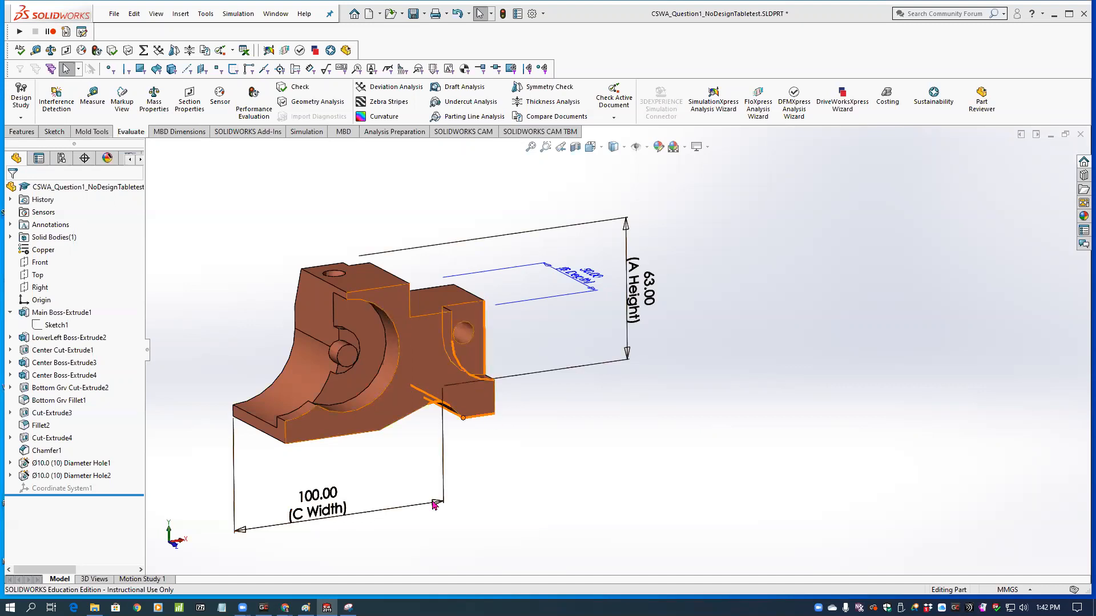
# Consult the dimensioned isometric drawing in the GrabCAD tutorial in the browser, and return to the SOLIDWORKS part.
pyautogui.moveTo(327, 607)
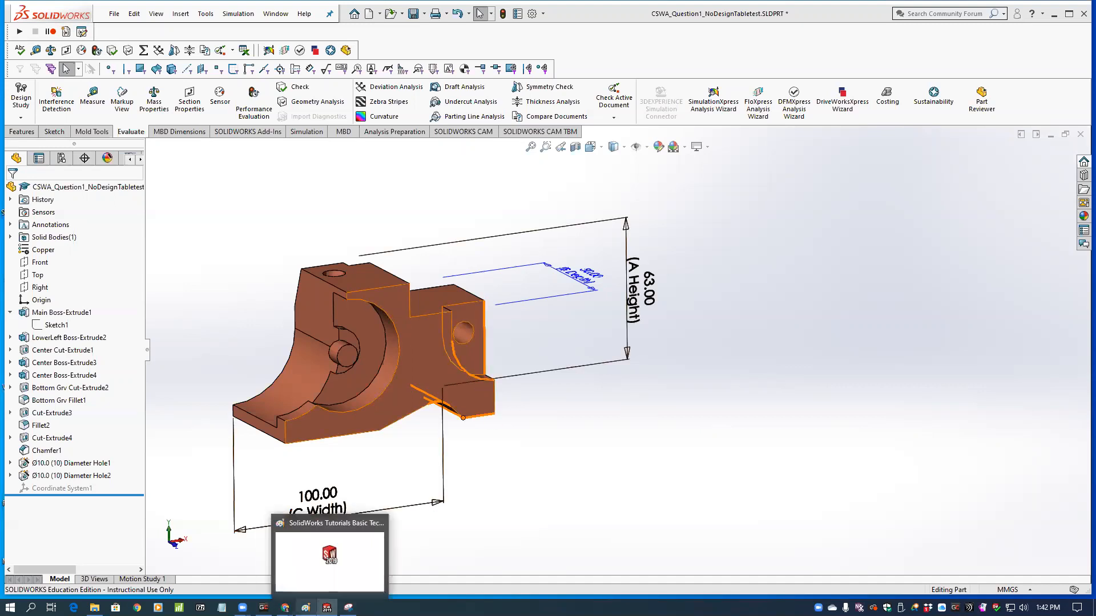
pyautogui.moveTo(285, 608)
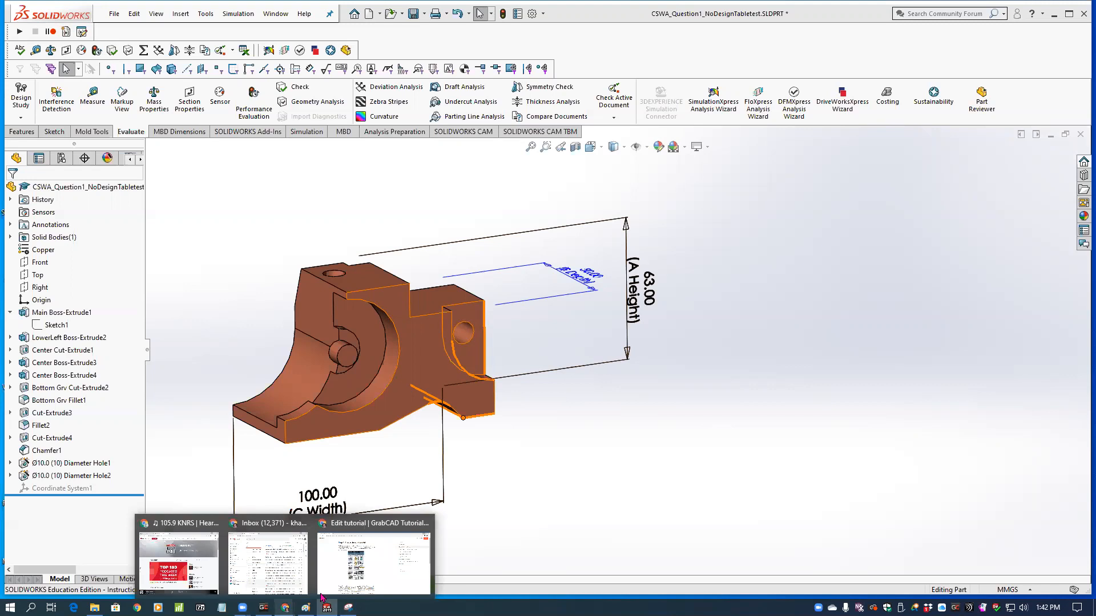
pyautogui.click(342, 571)
pyautogui.scroll(-10, 456, 468)
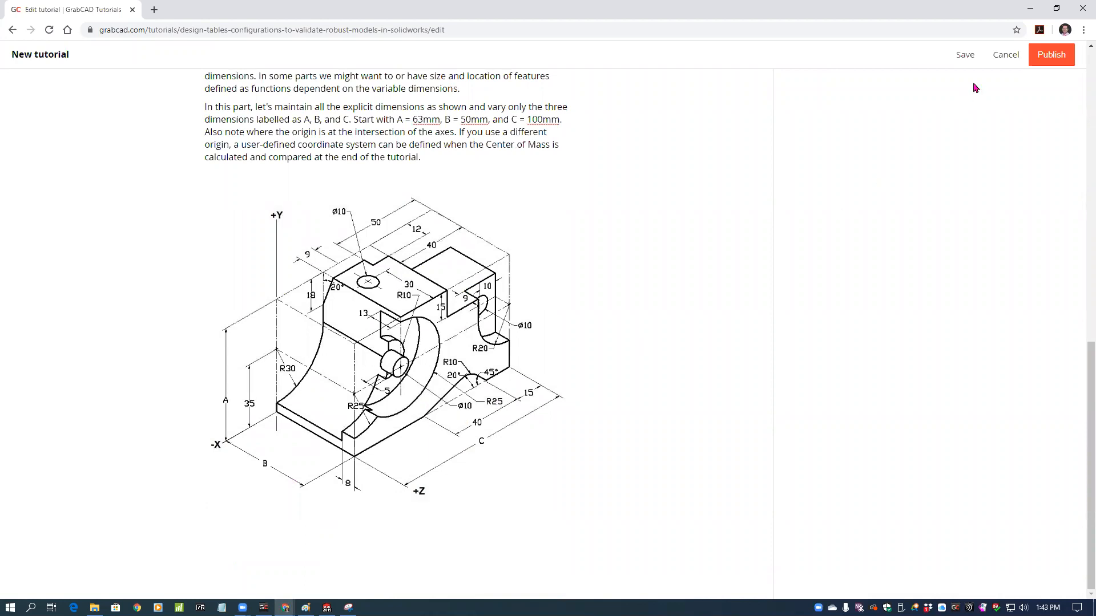
pyautogui.click(1029, 9)
pyautogui.moveTo(354, 389); pyautogui.dragTo(365, 399, button='middle')
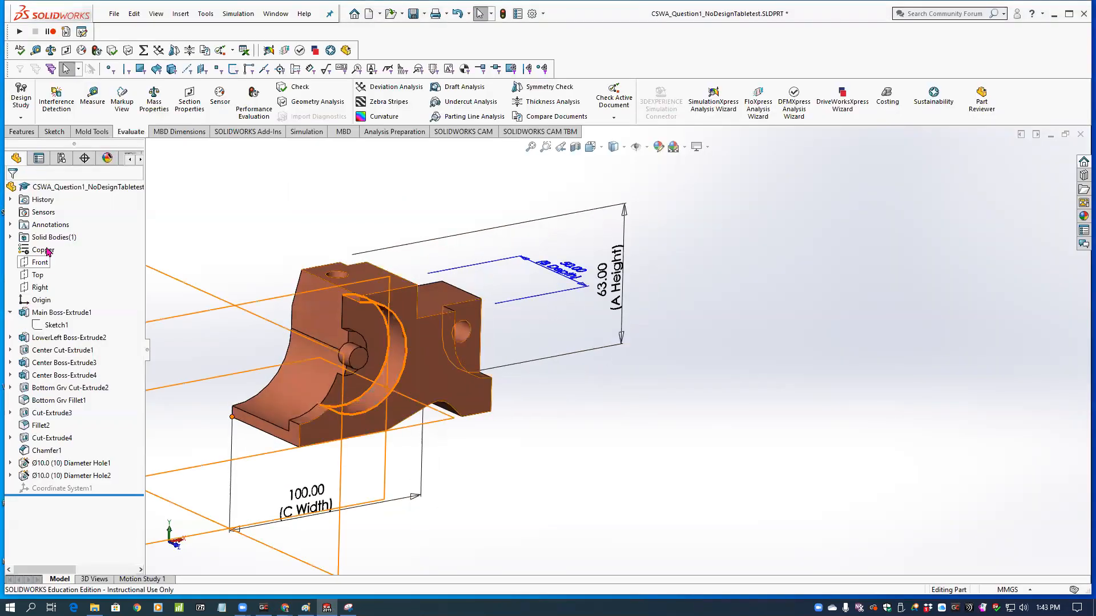
# Turn the display of the part's feature dimensions off and back on.
pyautogui.rightClick(48, 228)
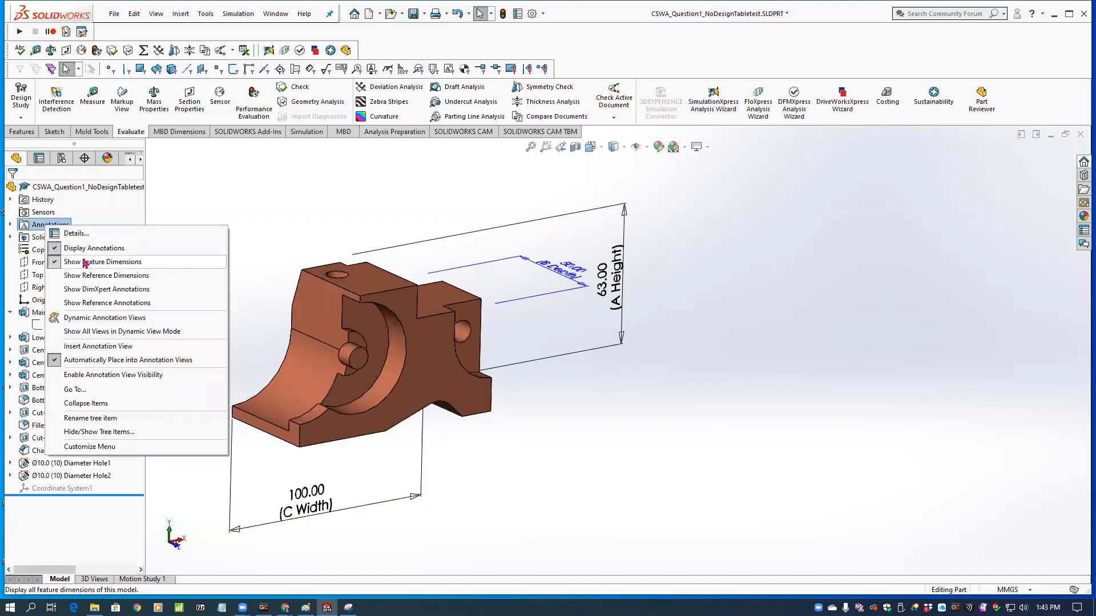
pyautogui.click(52, 245)
pyautogui.rightClick(60, 240)
pyautogui.press('Escape')
pyautogui.rightClick(40, 224)
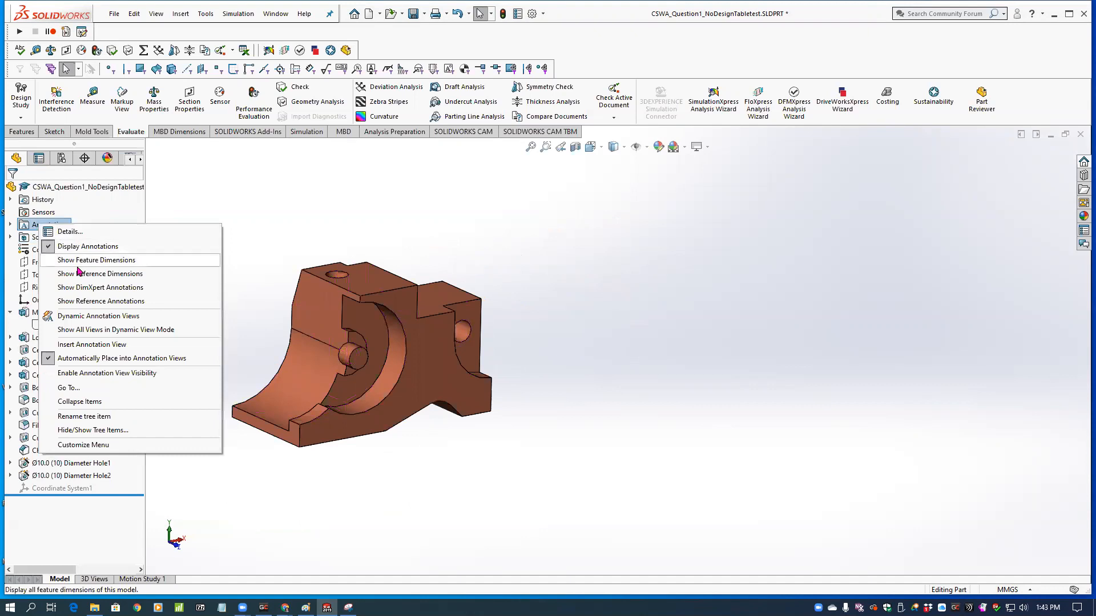
pyautogui.click(67, 261)
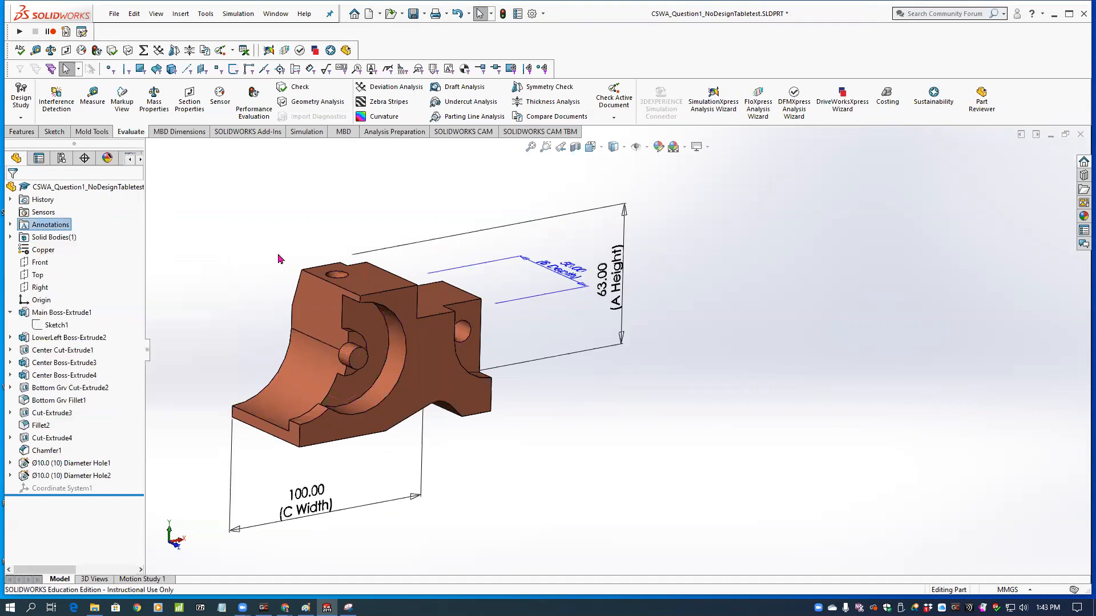
# Show all dimensions of the LowerLeft Boss-Extrude2 feature and hide its 50 mm diameter and 8 mm depth dimensions.
pyautogui.rightClick(62, 339)
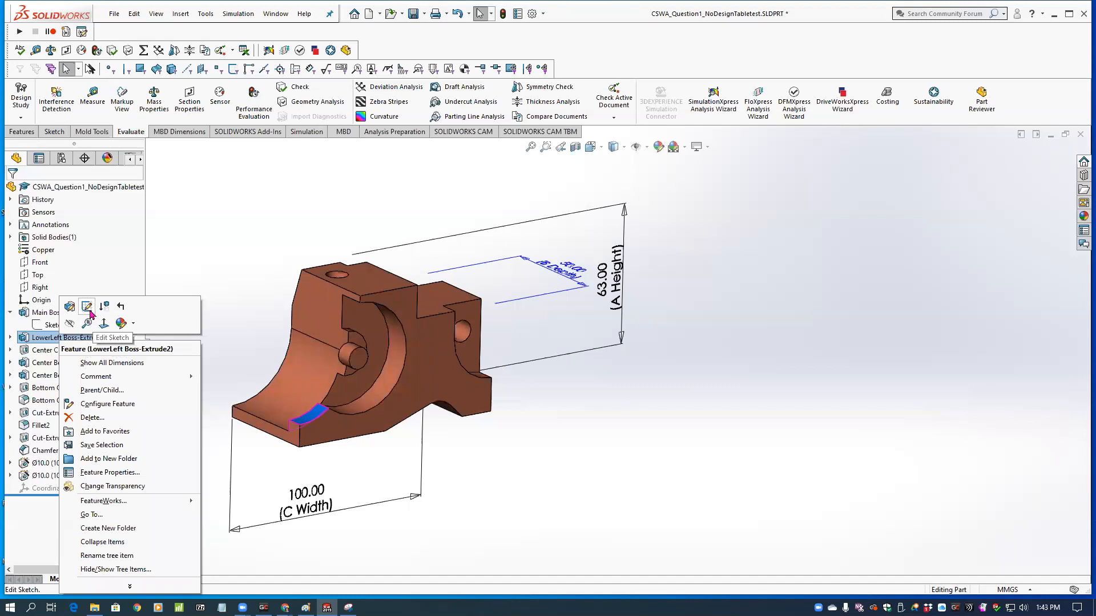
pyautogui.click(111, 363)
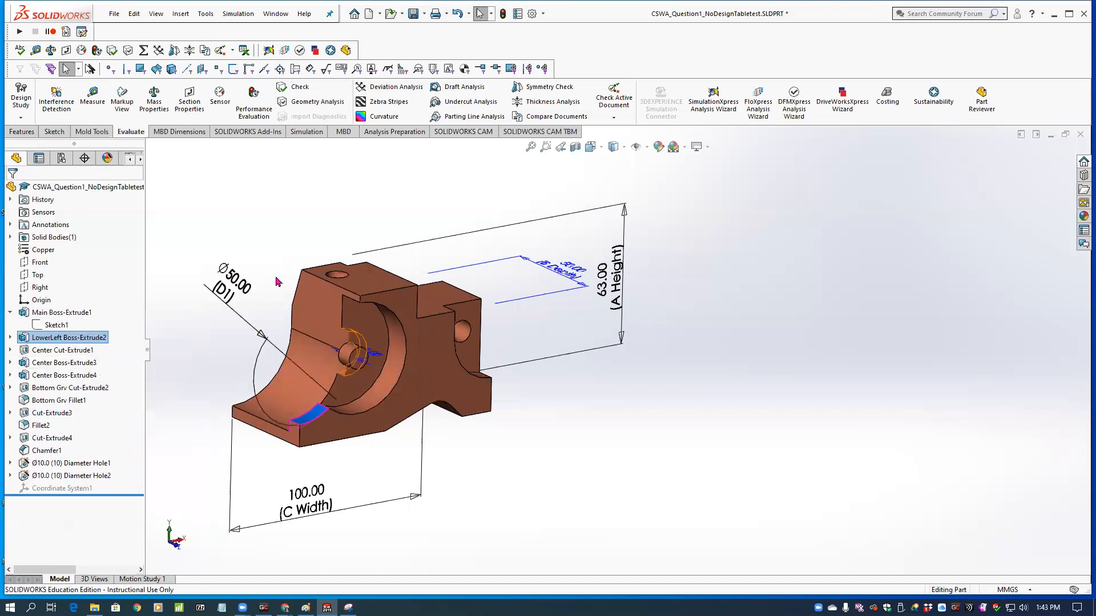
pyautogui.click(225, 297)
pyautogui.rightClick(226, 295)
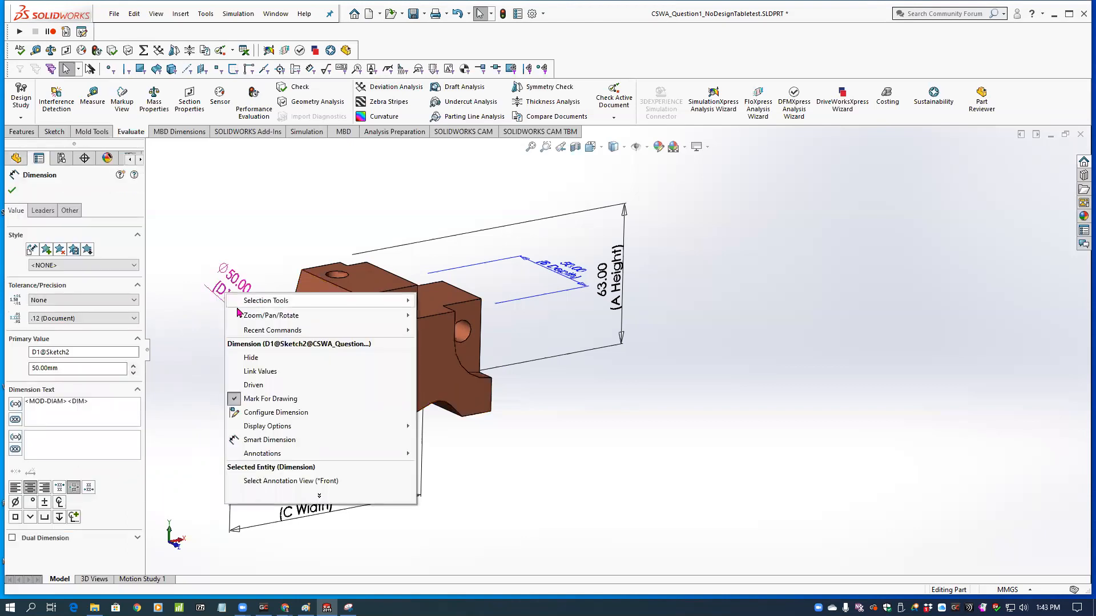
pyautogui.click(251, 358)
pyautogui.moveTo(433, 386); pyautogui.dragTo(412, 375, button='middle')
pyautogui.rightClick(366, 354)
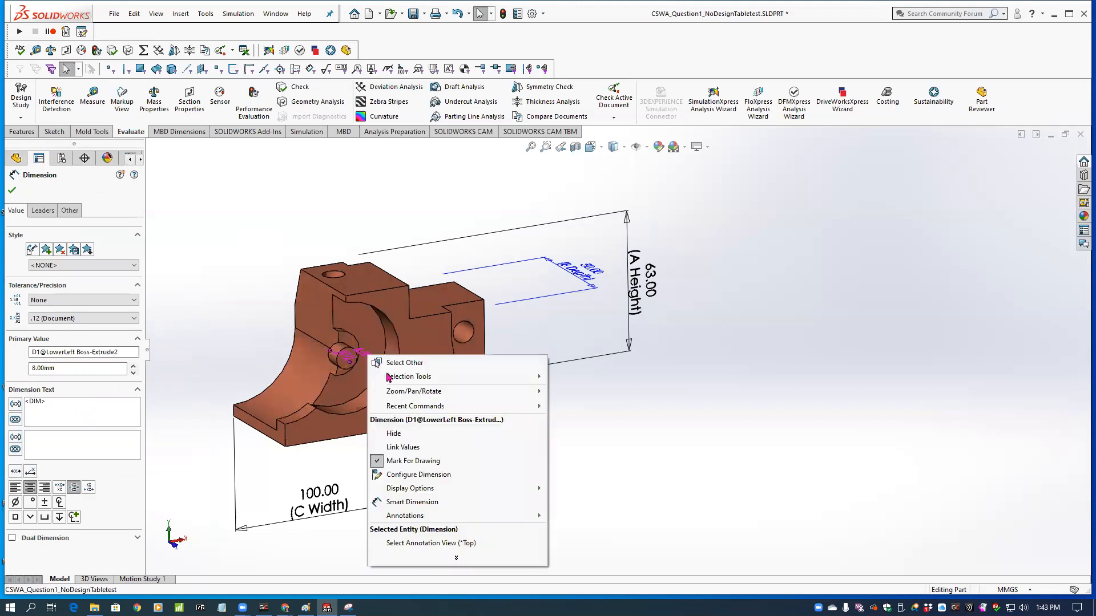
pyautogui.click(394, 433)
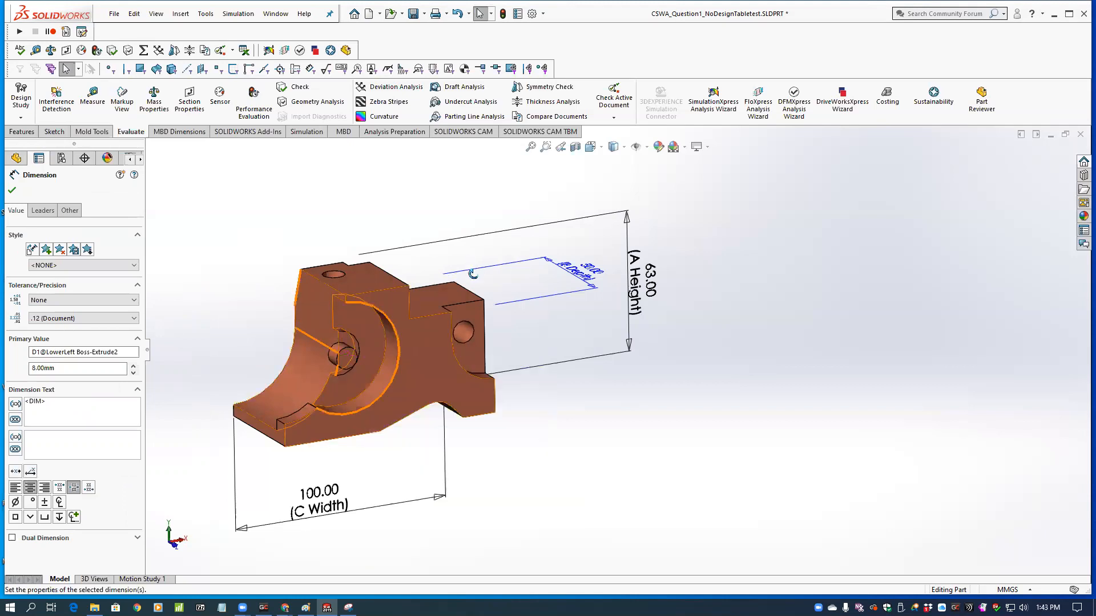
pyautogui.moveTo(575, 266); pyautogui.dragTo(555, 265, button='middle')
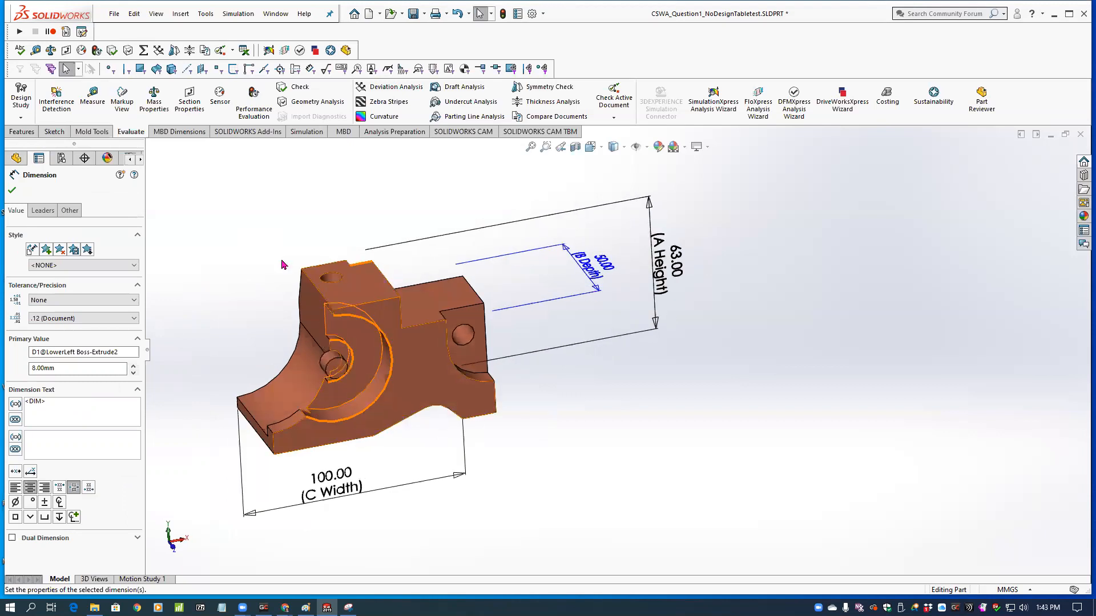
pyautogui.press('Escape')
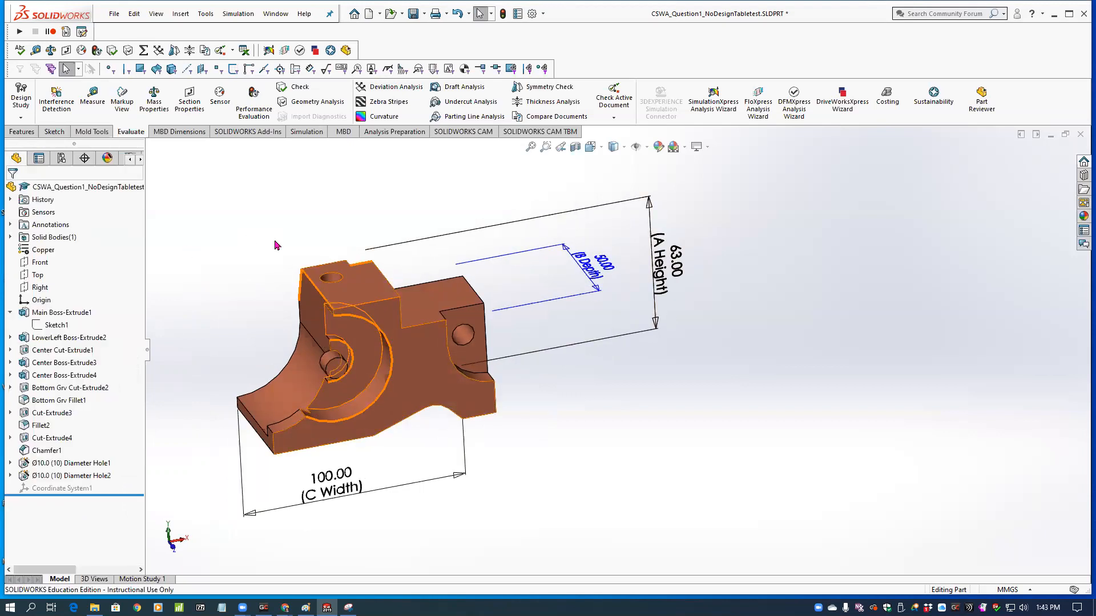
# Show all dimensions of the Bottom Grv Cut-Extrude2 feature.
pyautogui.rightClick(77, 388)
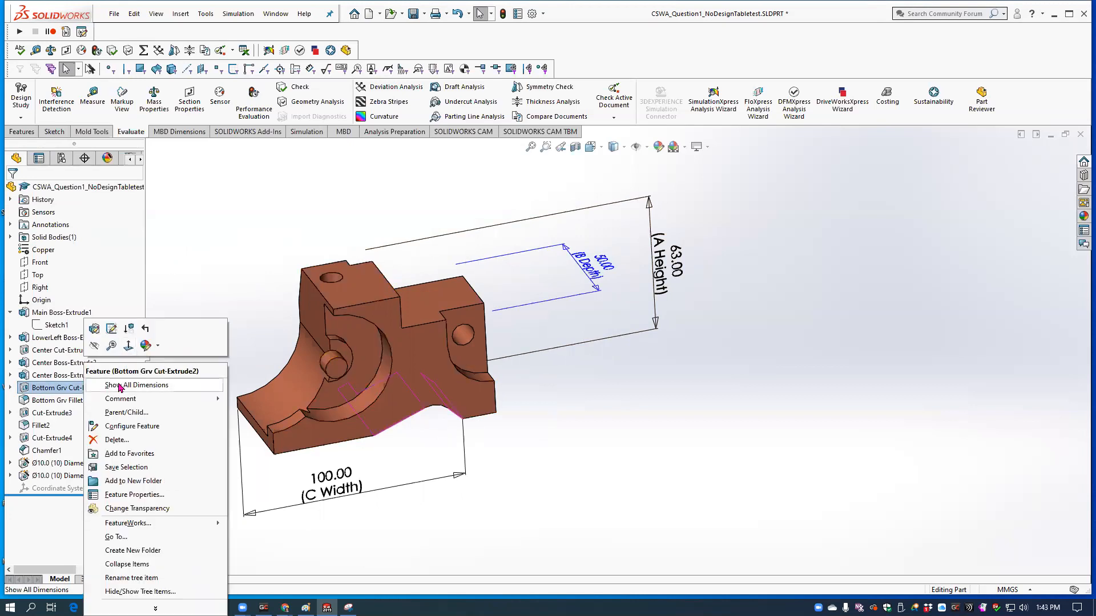
pyautogui.click(120, 386)
pyautogui.press('z')
pyautogui.press('z')
pyautogui.press('z')
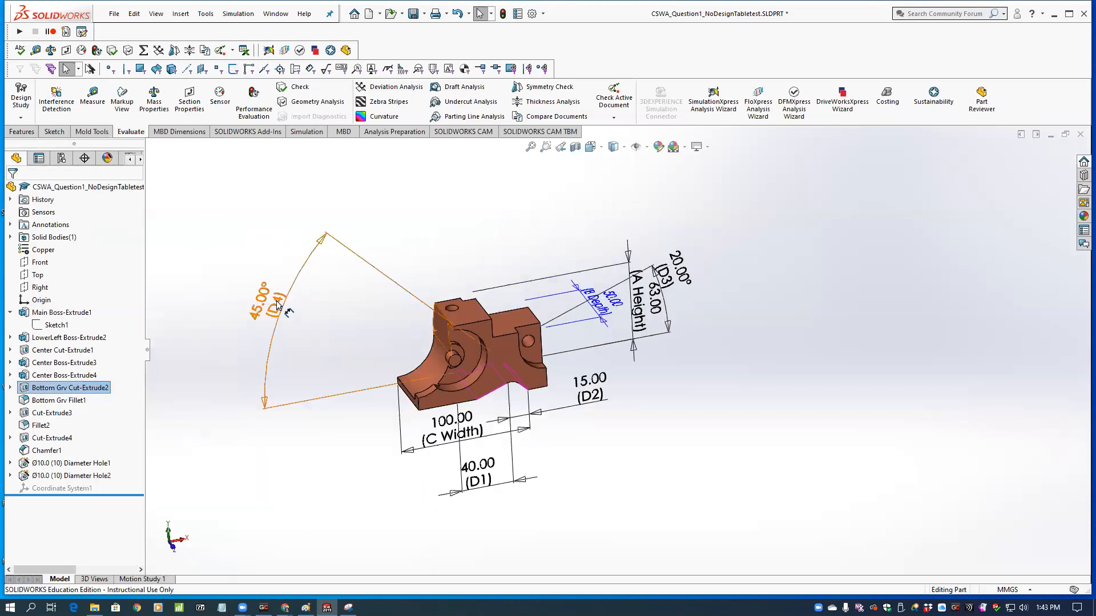
pyautogui.click(277, 305)
pyautogui.rightClick(276, 304)
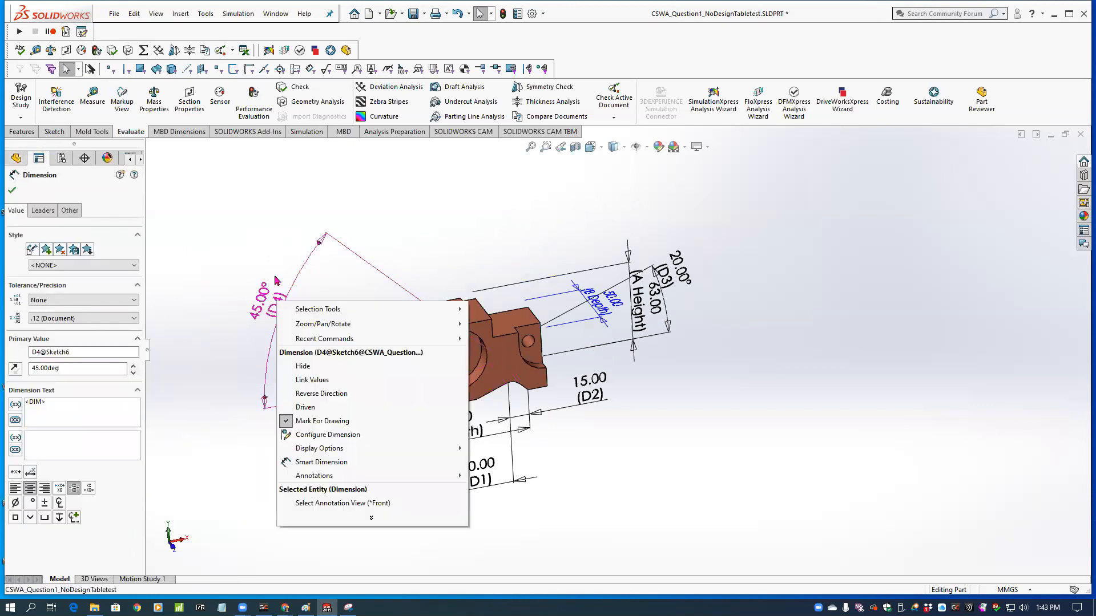
pyautogui.click(262, 237)
pyautogui.click(50, 363)
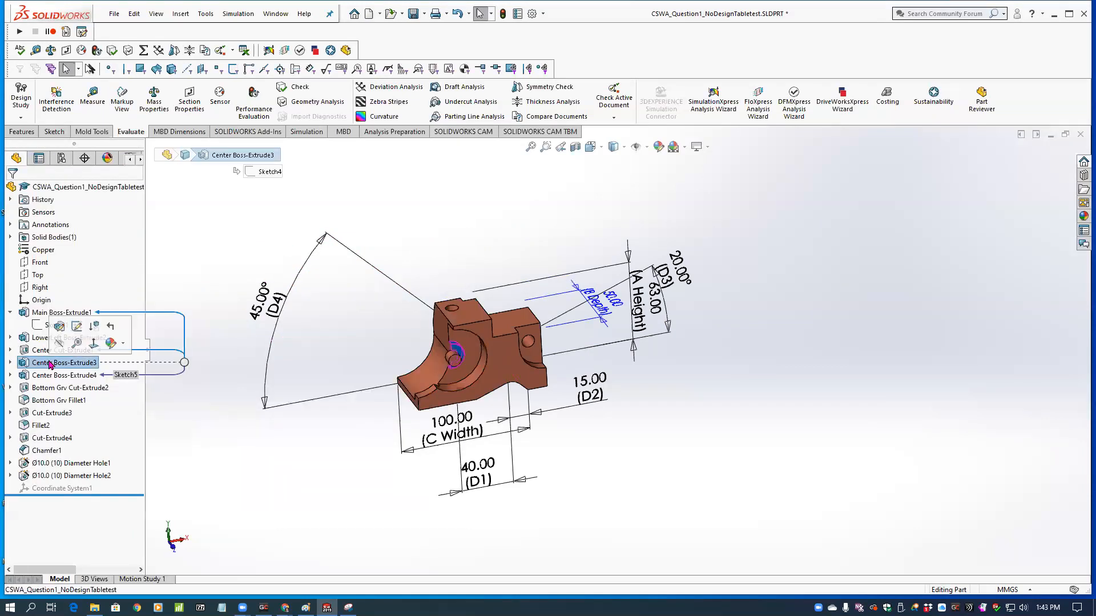
pyautogui.rightClick(50, 364)
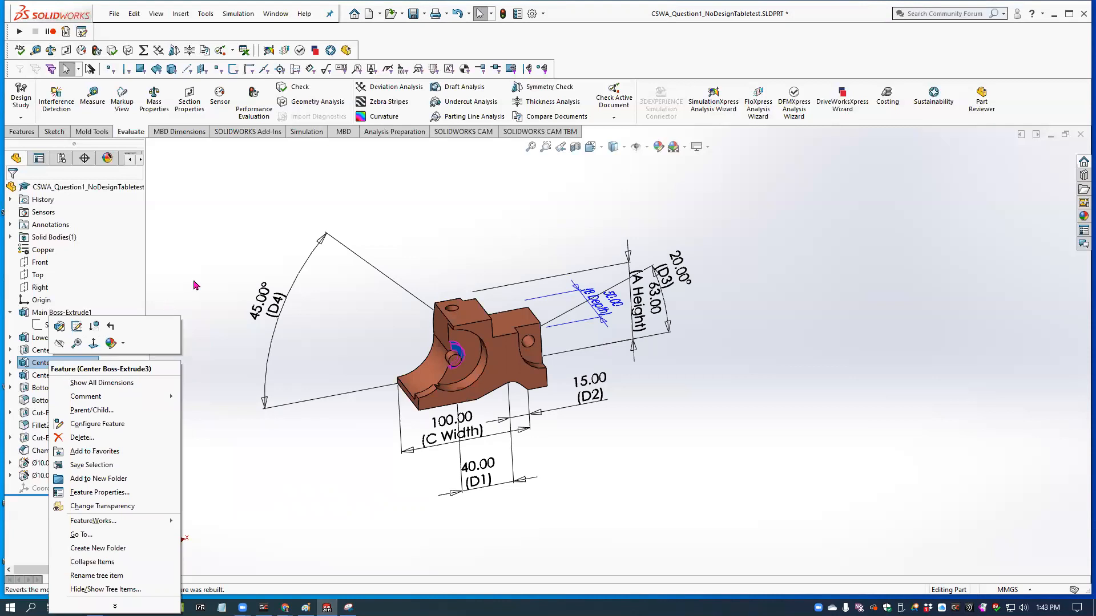
pyautogui.click(40, 349)
pyautogui.rightClick(63, 351)
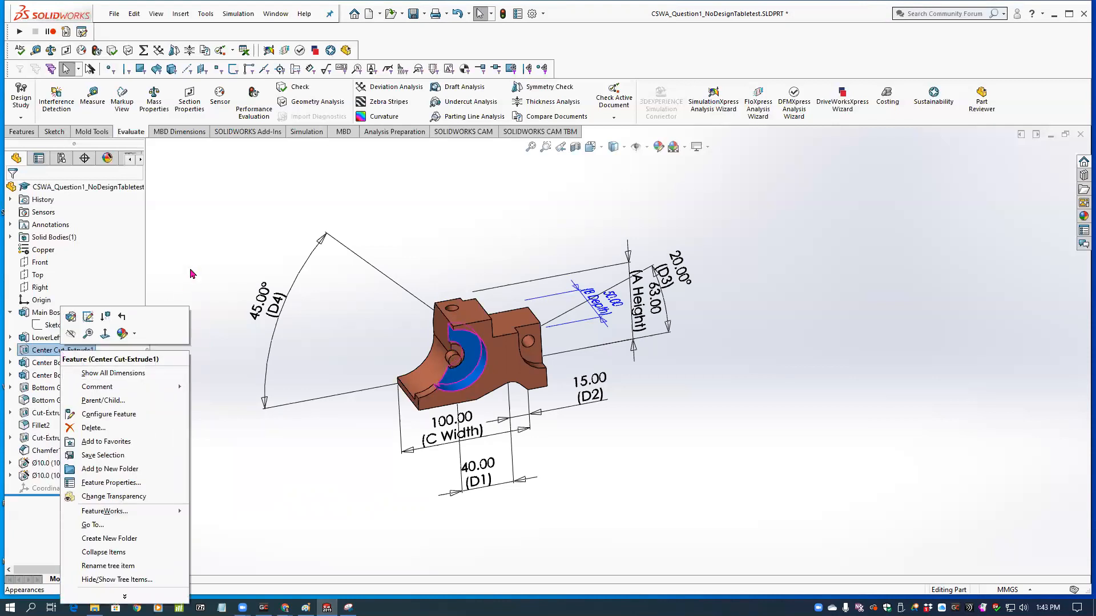
pyautogui.click(40, 375)
pyautogui.rightClick(63, 375)
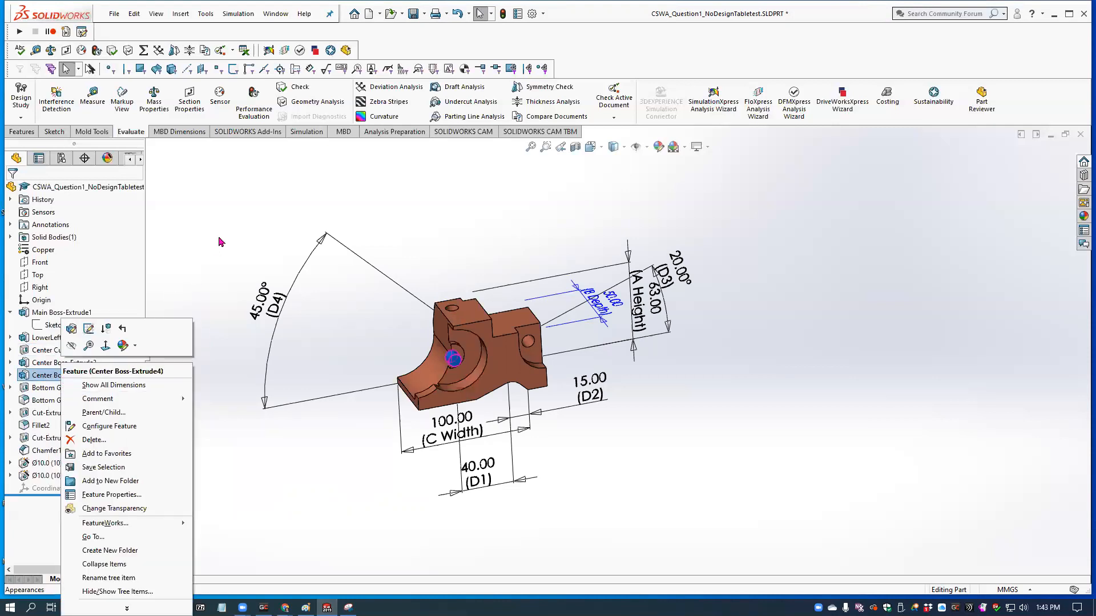
pyautogui.click(106, 386)
# Hide the bottom groove cut's 45°, 40 mm, 15 mm and 20° dimensions, leaving only the A, B and C dimensions displayed.
pyautogui.rightClick(284, 313)
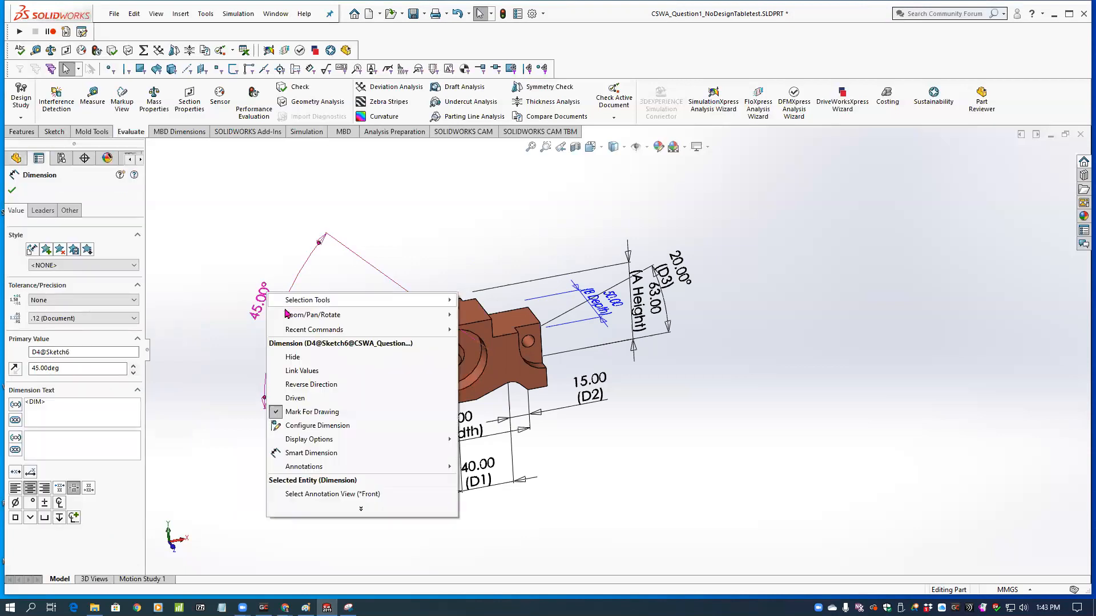
pyautogui.click(294, 357)
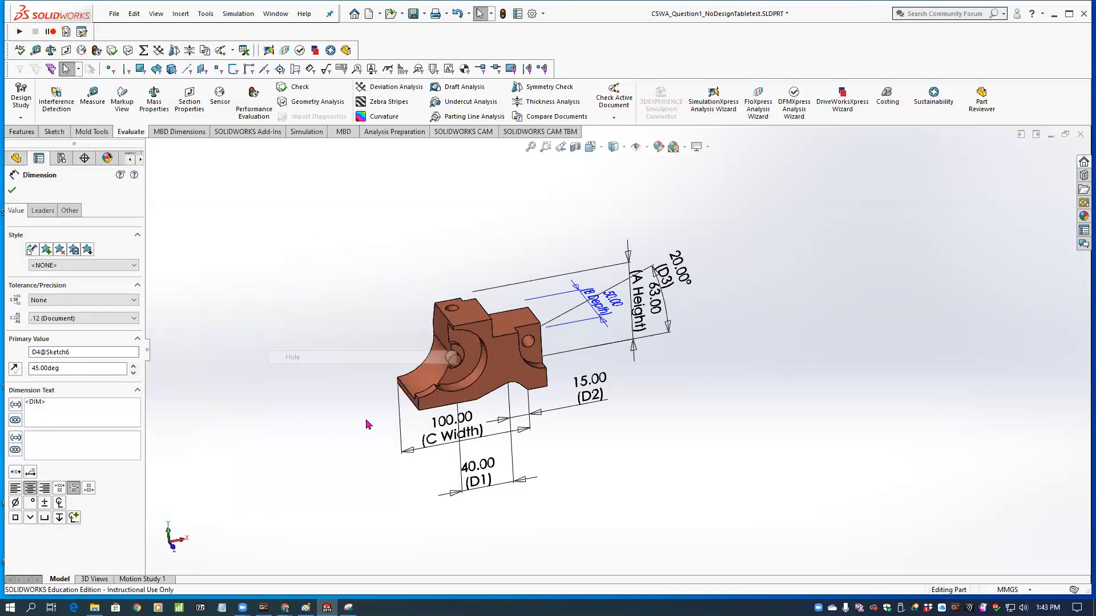
pyautogui.rightClick(496, 488)
pyautogui.click(514, 318)
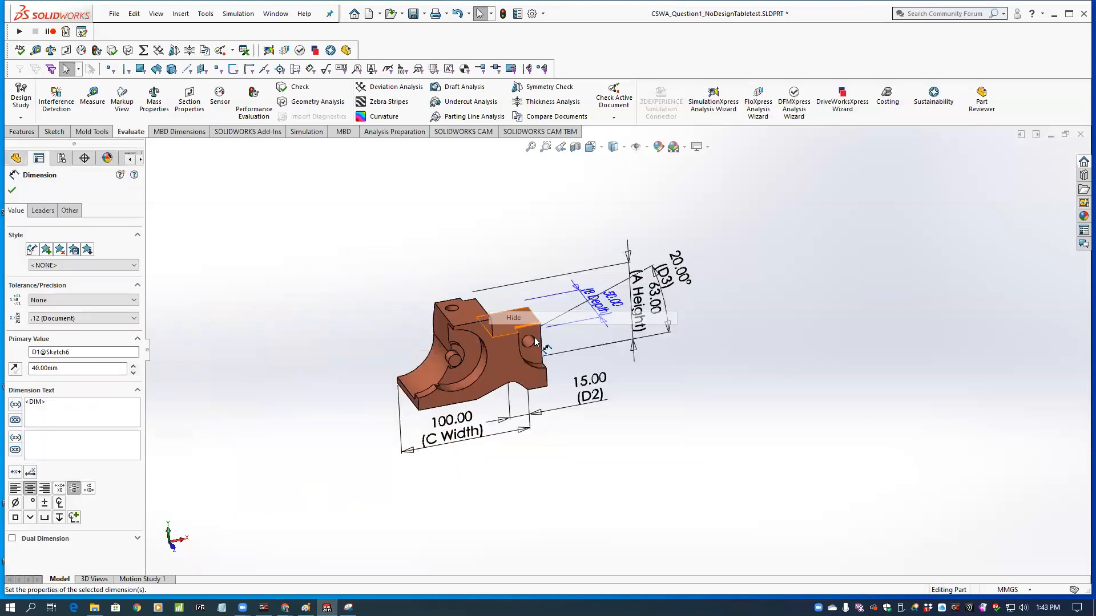
pyautogui.rightClick(598, 404)
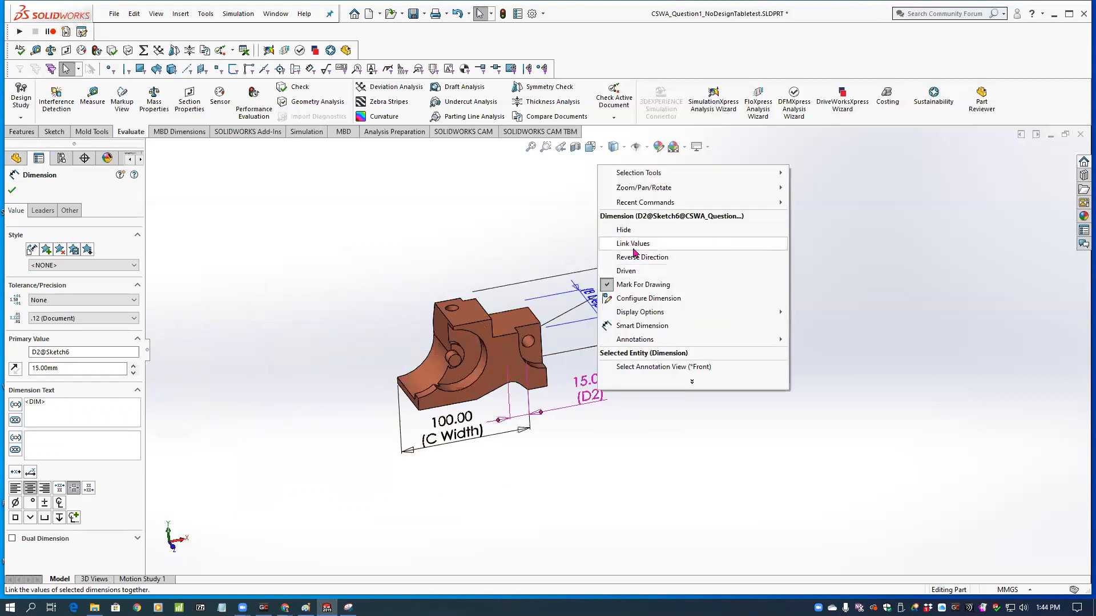
pyautogui.click(624, 230)
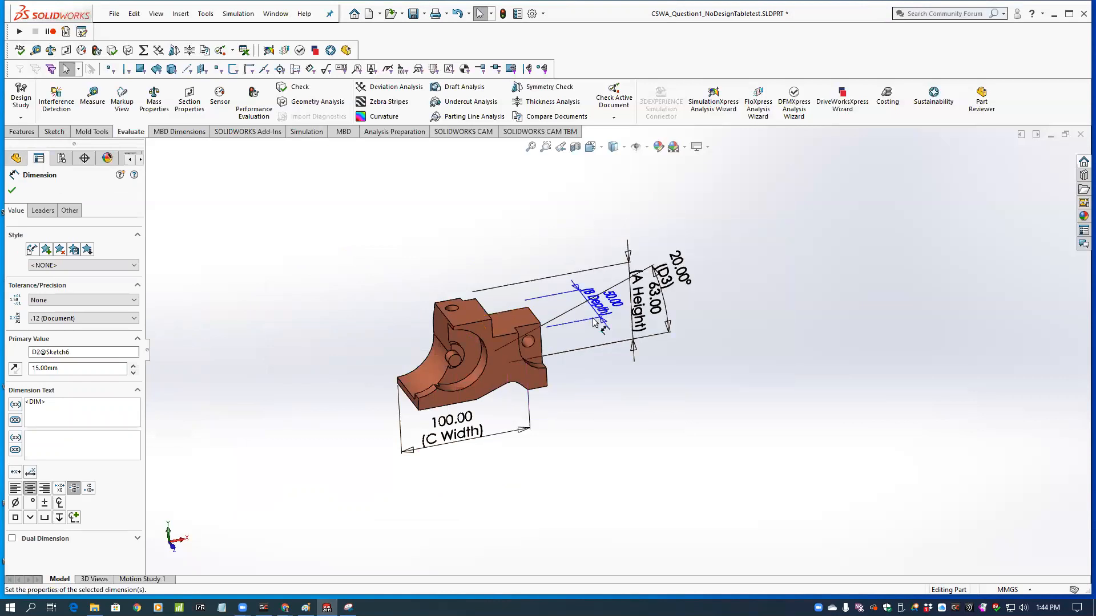
pyautogui.rightClick(679, 274)
pyautogui.click(711, 340)
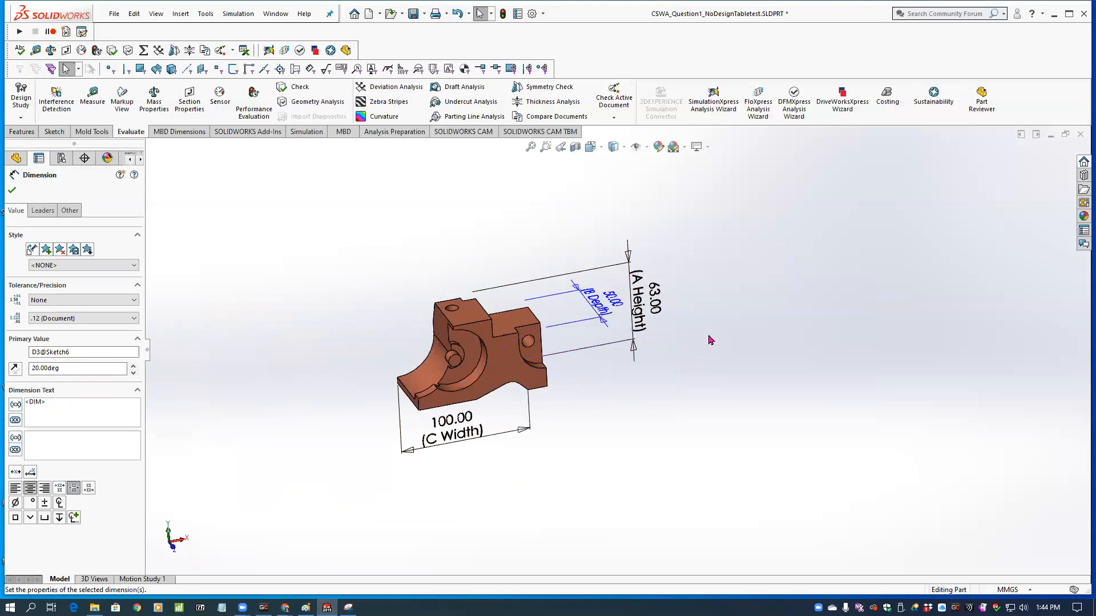
pyautogui.moveTo(631, 326); pyautogui.dragTo(599, 299, button='middle')
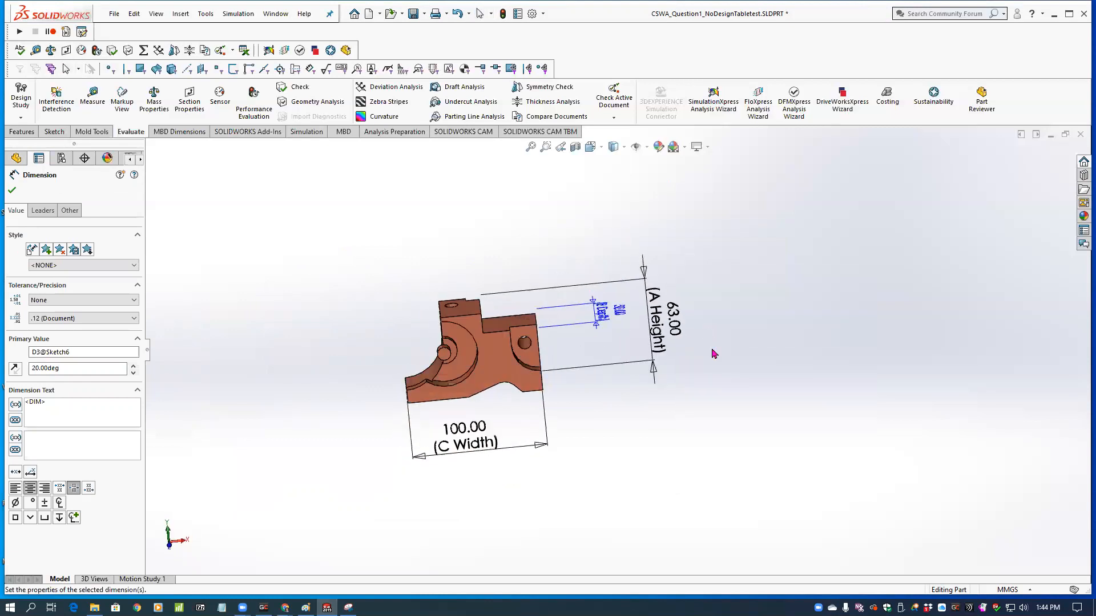
pyautogui.scroll(-2, 712, 350)
pyautogui.moveTo(571, 334); pyautogui.dragTo(513, 308, button='middle')
pyautogui.click(12, 190)
# Move the C Width dimension farther below the part and the A Height dimension farther out from its side.
pyautogui.moveTo(286, 235); pyautogui.dragTo(596, 400, button='middle')
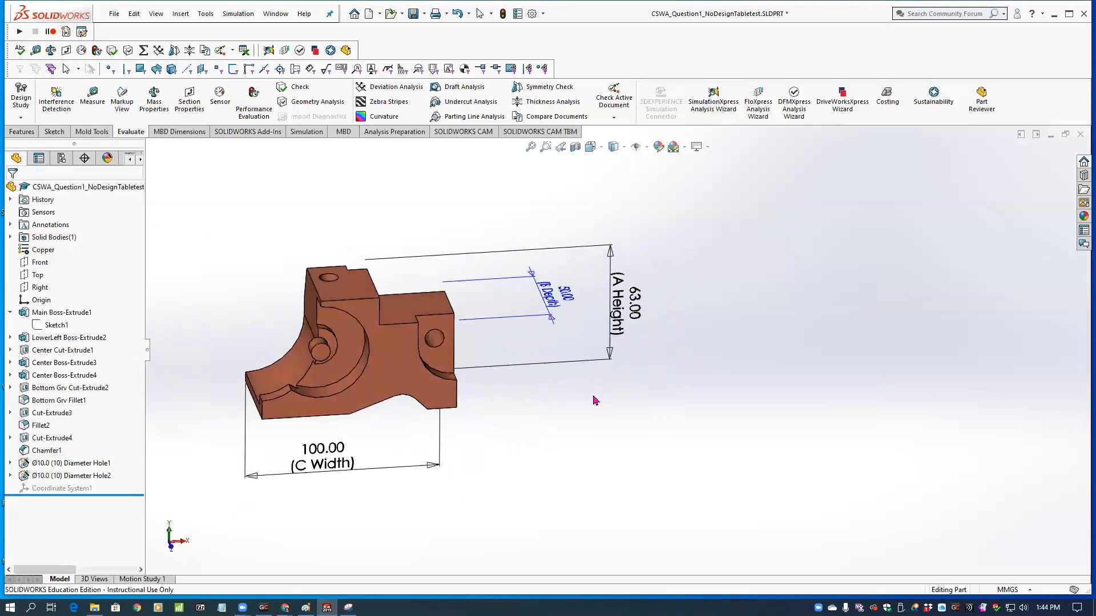
pyautogui.moveTo(325, 457); pyautogui.dragTo(345, 473)
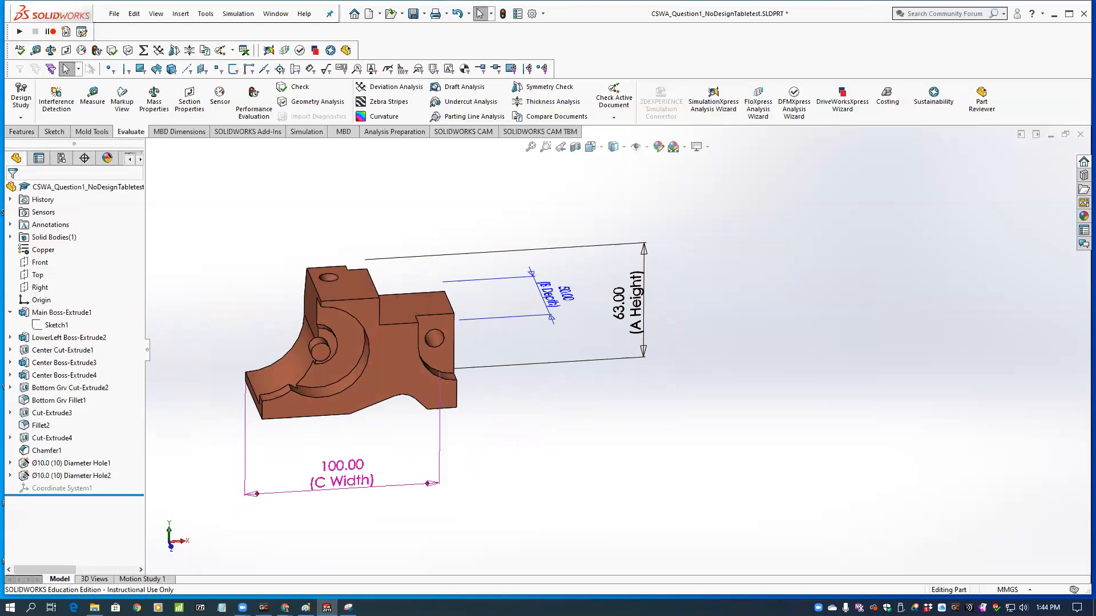
pyautogui.click(11, 192)
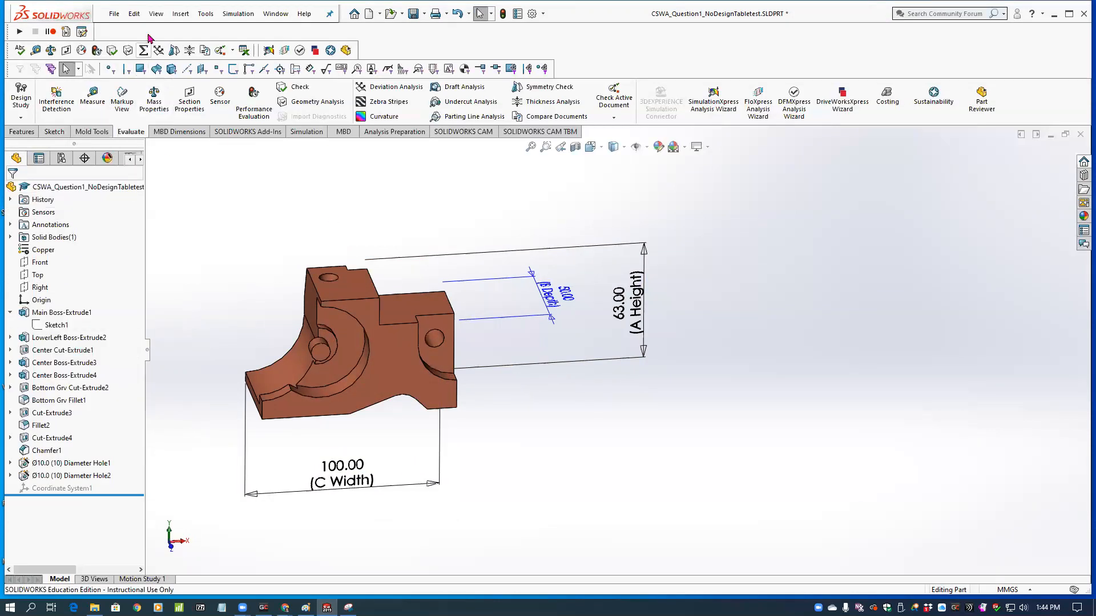
# Insert an auto-created design table that allows model edits to update it and adds new parameters and configurations.
pyautogui.click(180, 13)
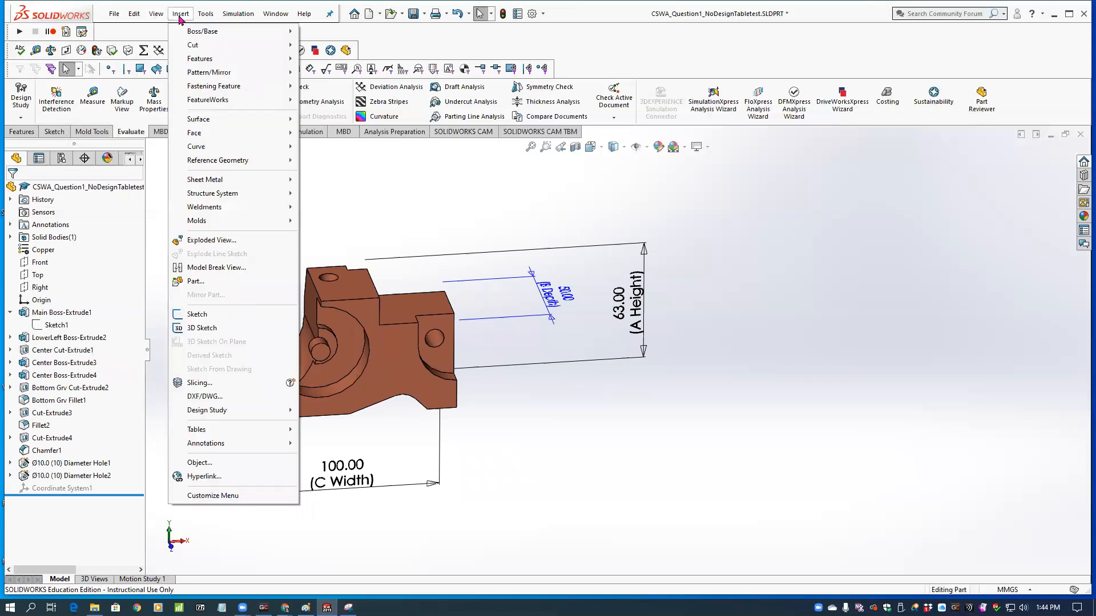
pyautogui.moveTo(280, 430)
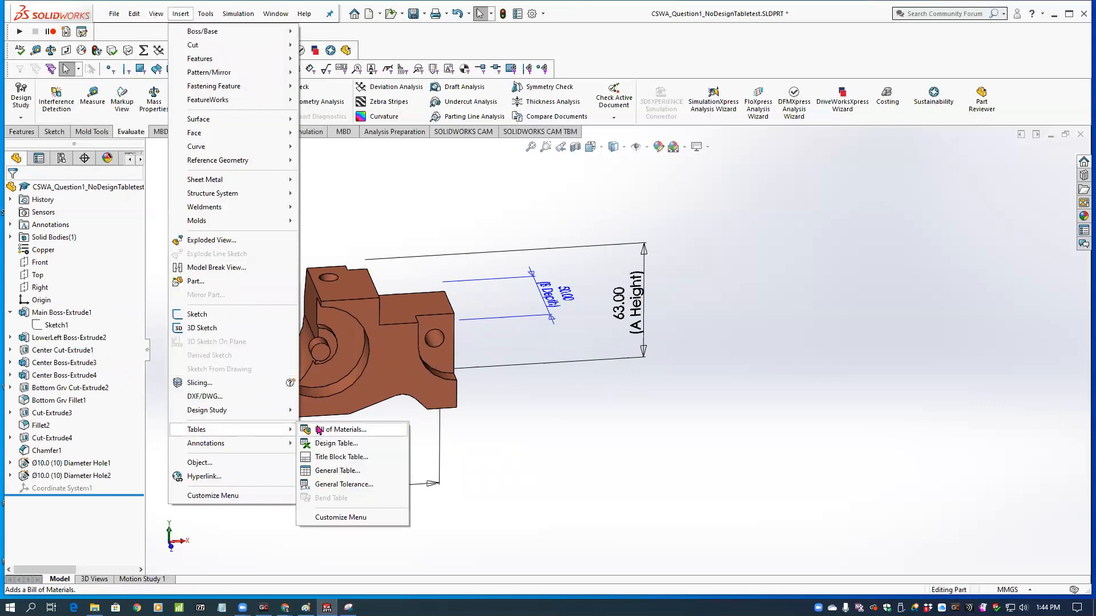
pyautogui.click(318, 444)
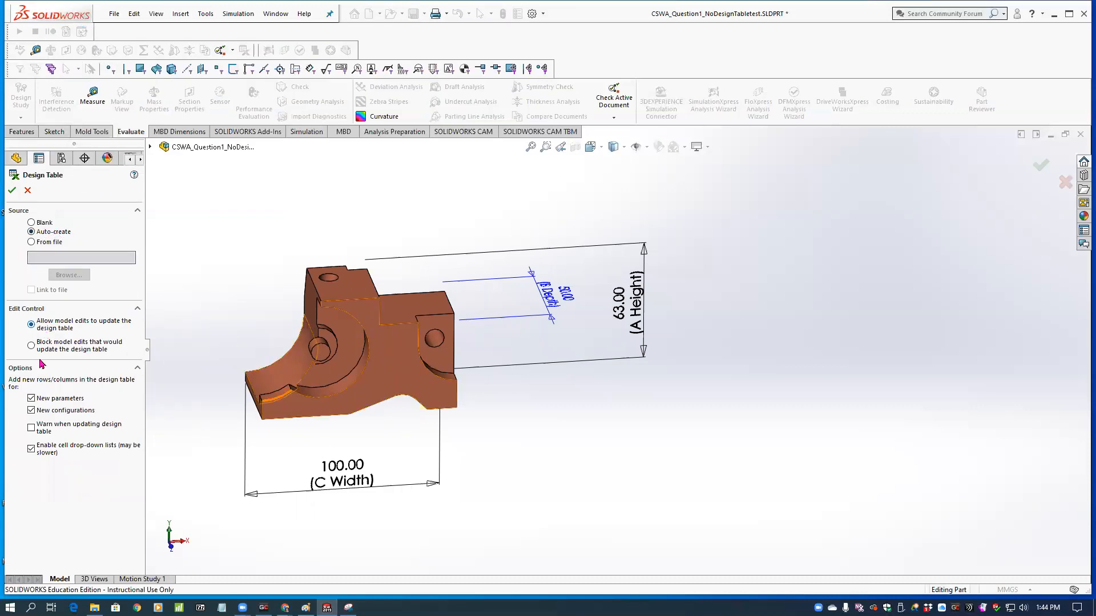
pyautogui.click(12, 190)
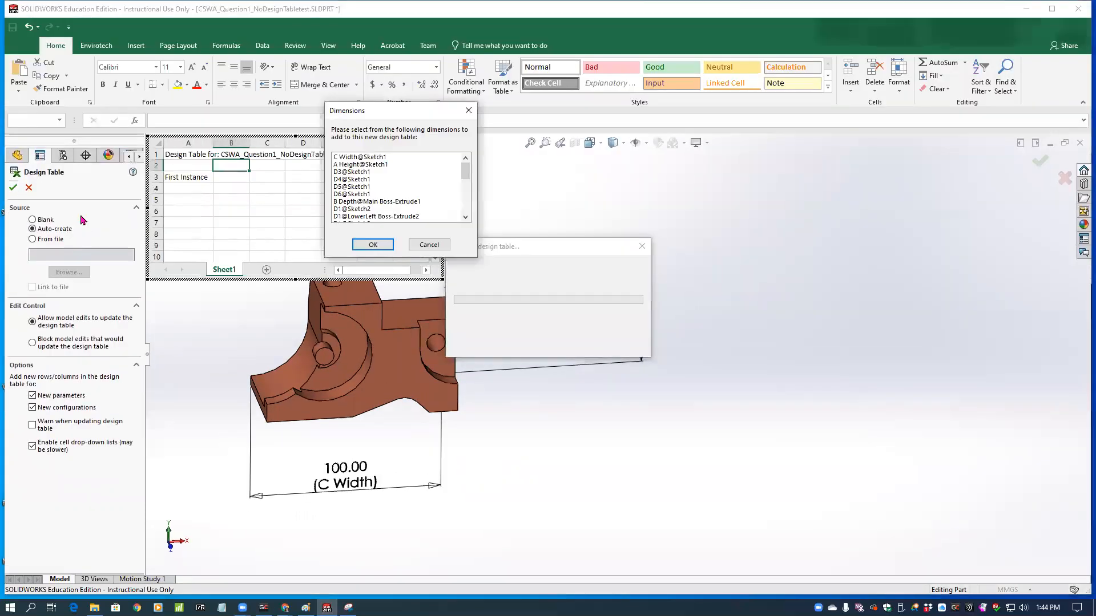
# Skip the list of suggested dimensions and add A Height, B Depth and C Width from the model as design table columns.
pyautogui.click(365, 247)
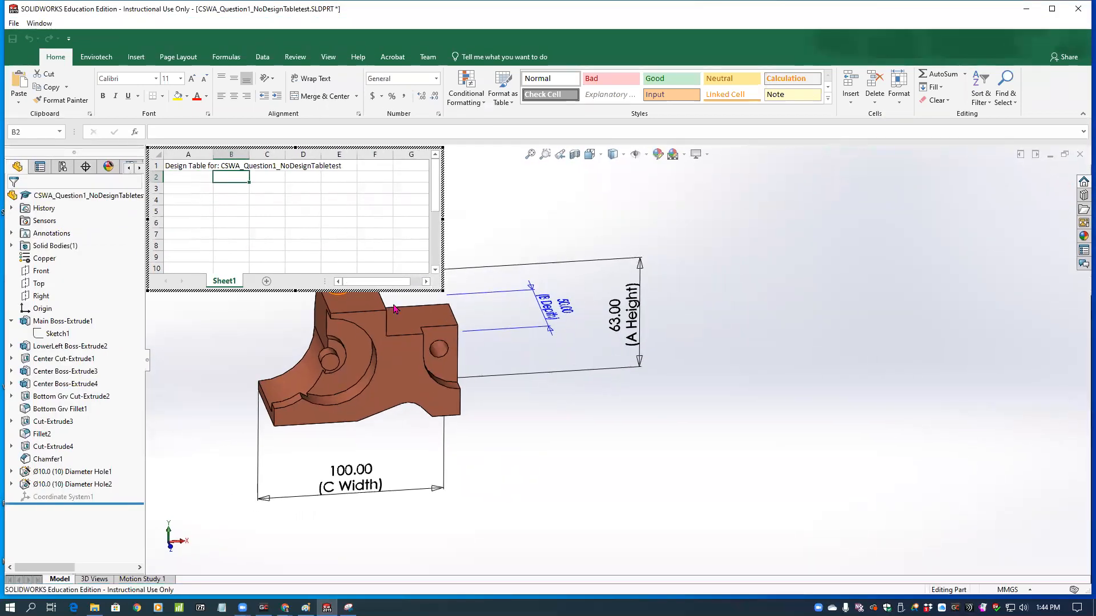
pyautogui.click(629, 319)
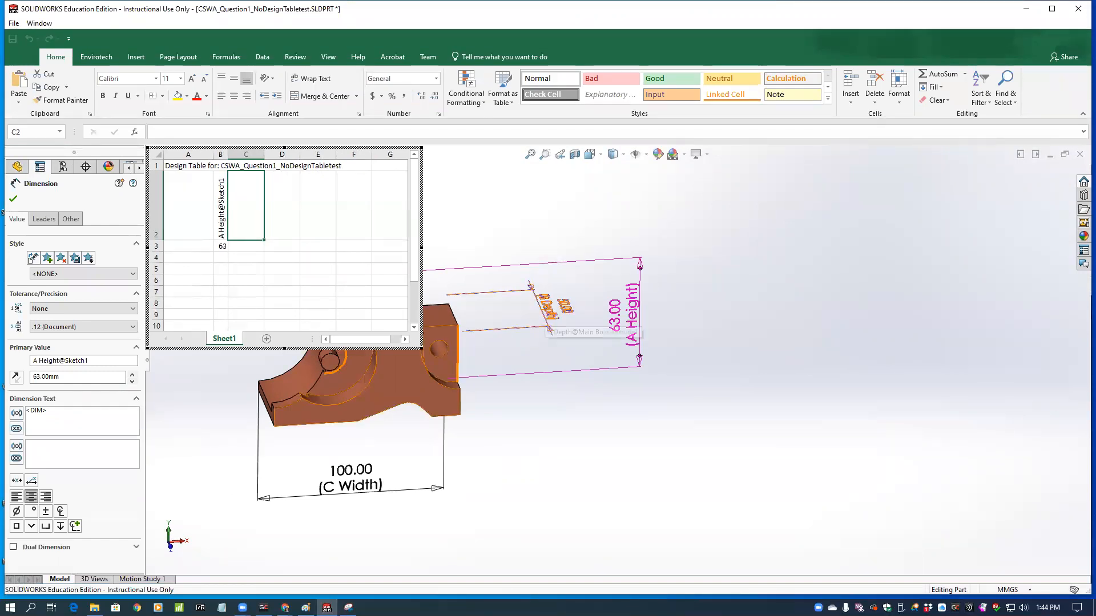
pyautogui.click(549, 329)
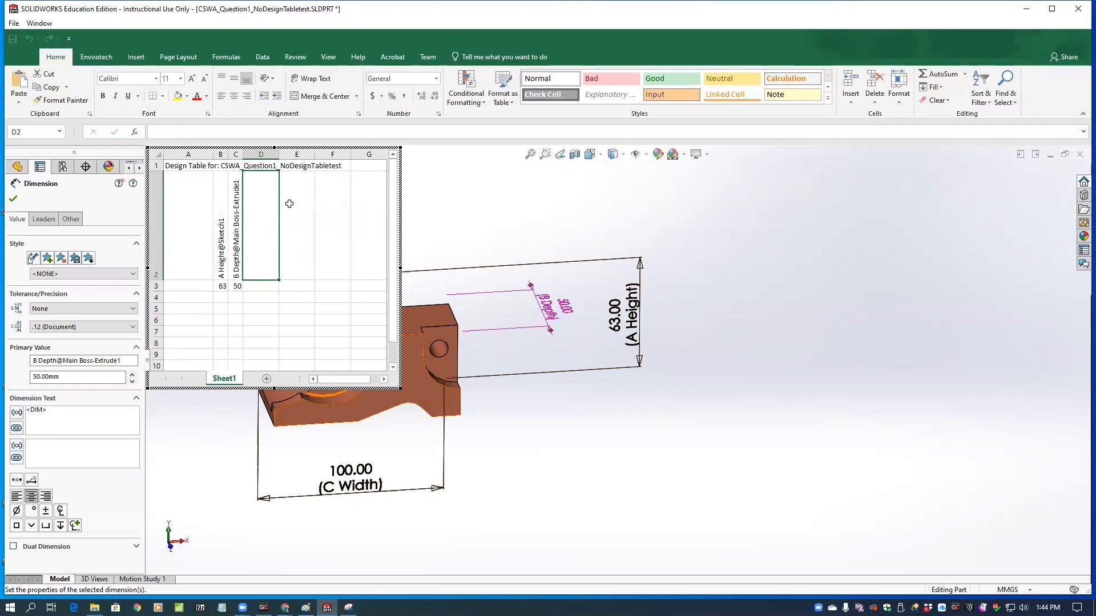
pyautogui.click(340, 479)
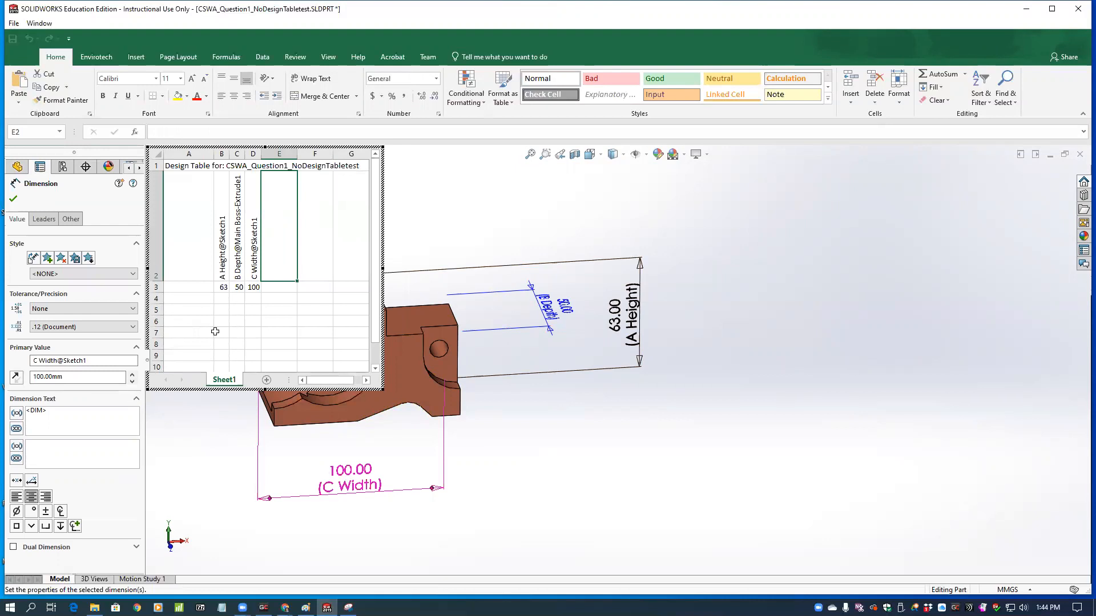
# Name the three configuration rows in the design table Config 1, Config 2 and Config 3.
pyautogui.click(191, 291)
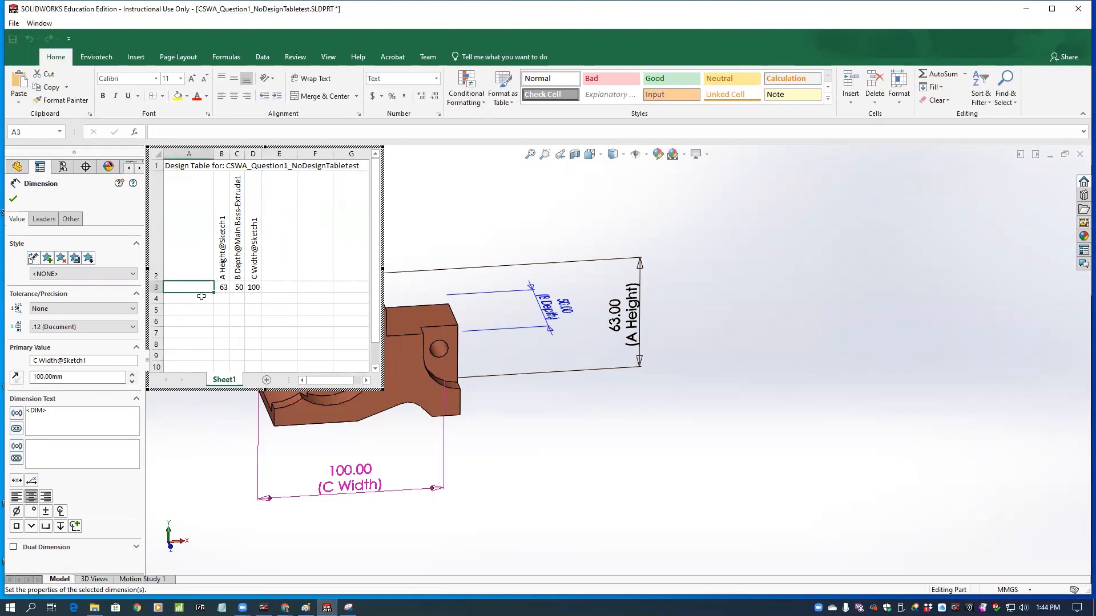
pyautogui.write('C')
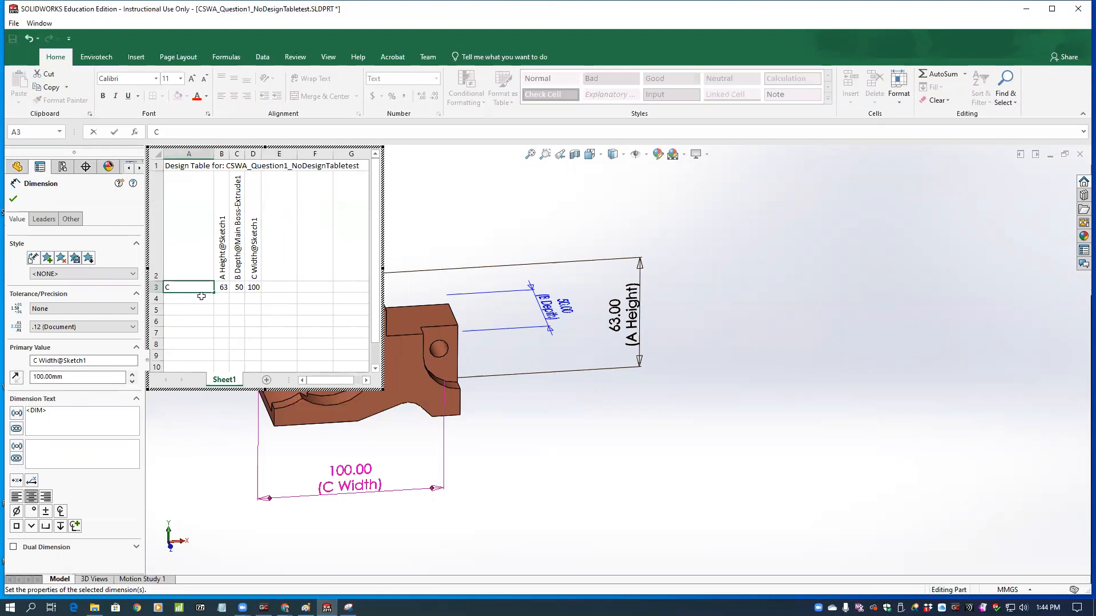
pyautogui.write('onfig 1')
pyautogui.press('Return')
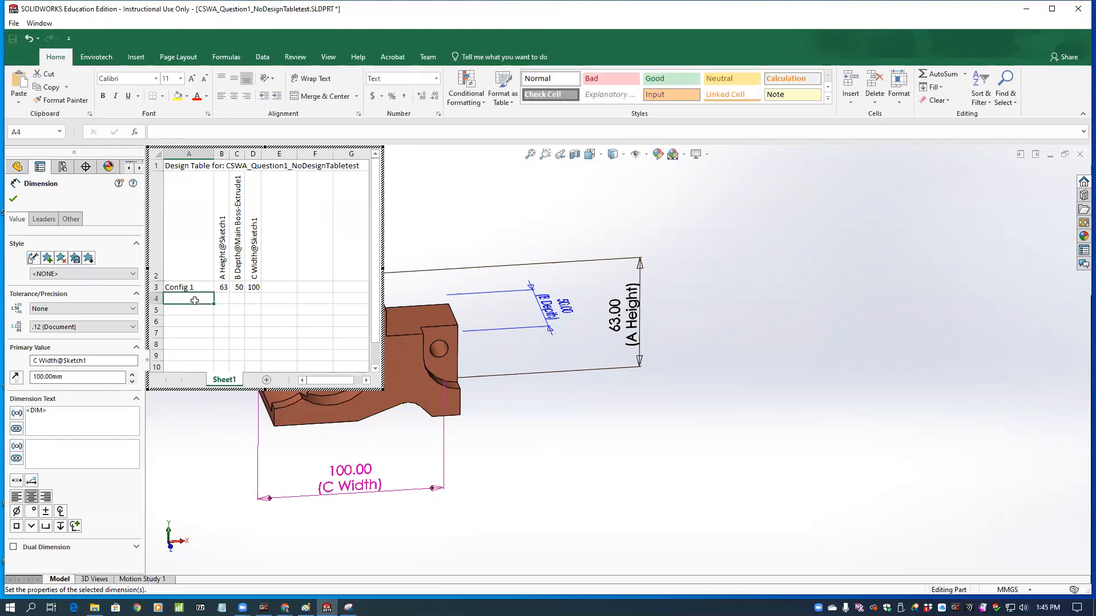
pyautogui.write('Config 2')
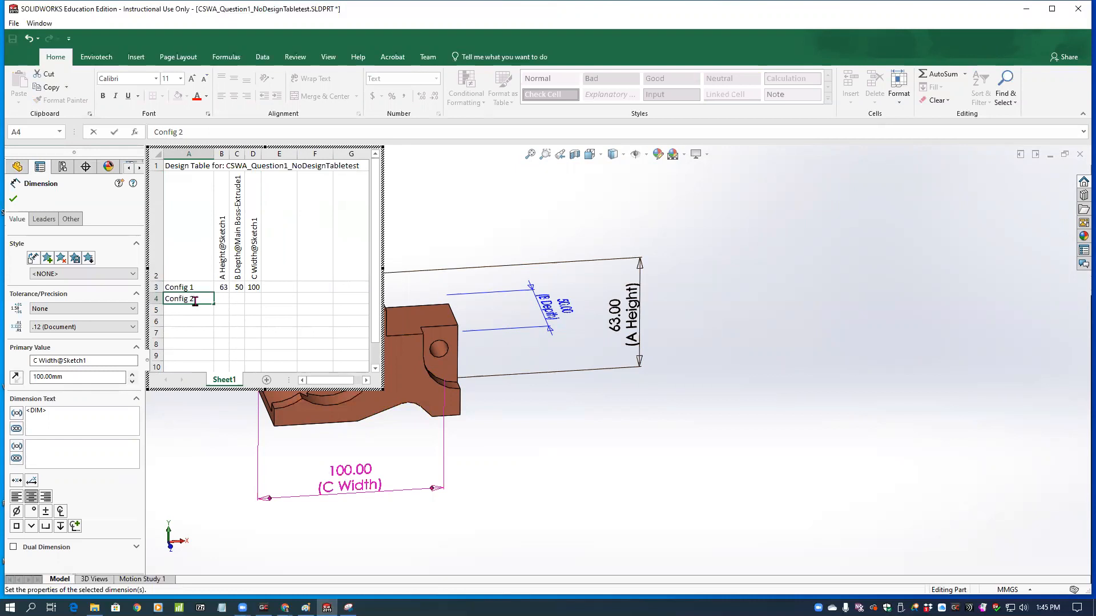
pyautogui.click(186, 311)
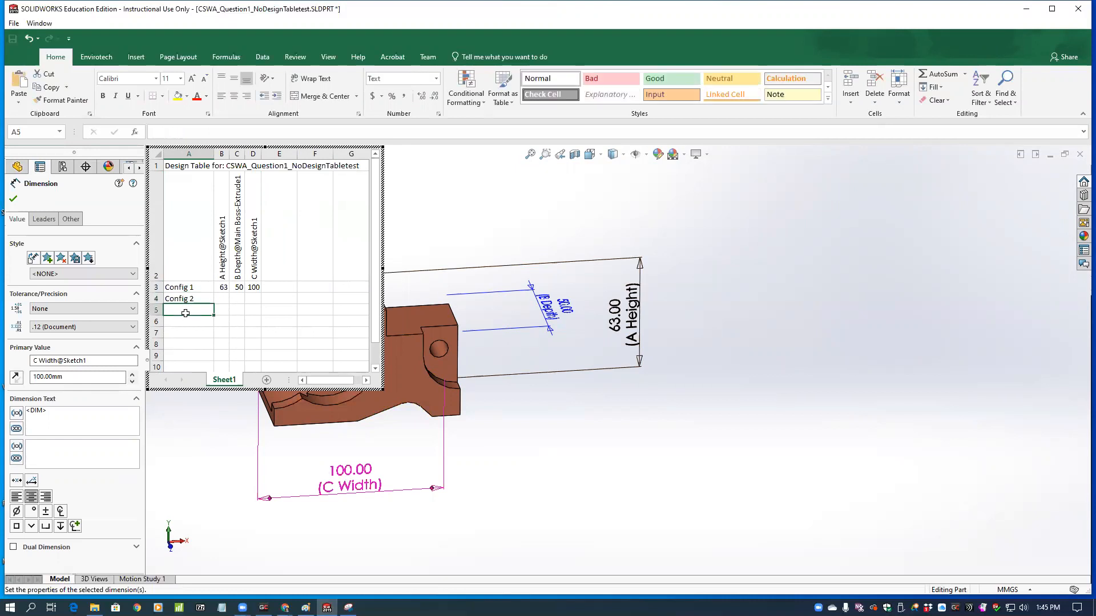
pyautogui.write('Config 3')
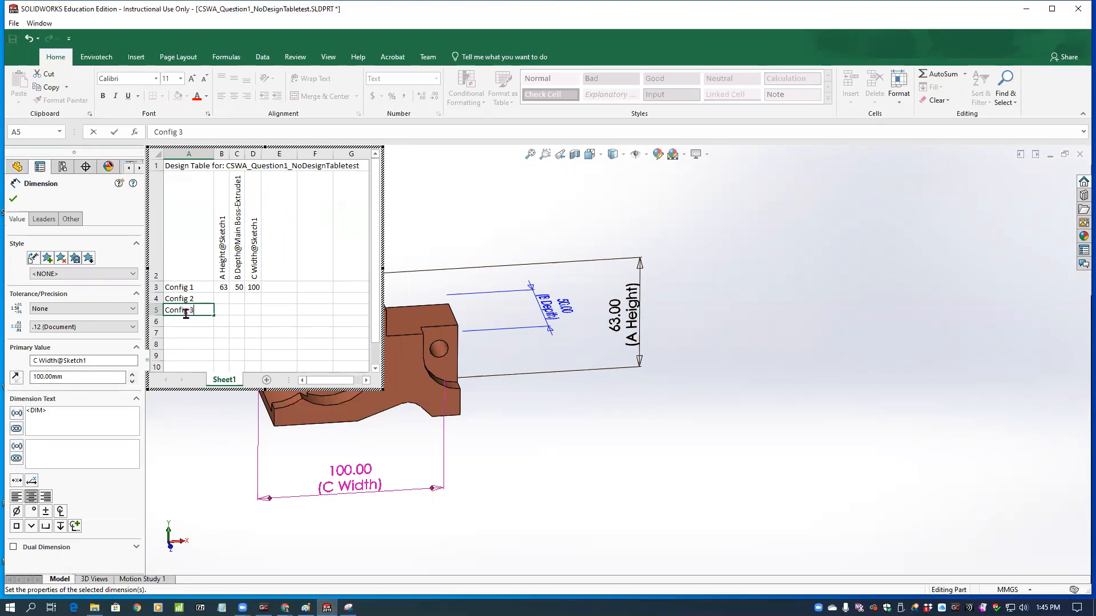
# Set Config 2 in the design table to A Height 65, B Depth 55 and C Width 105.
pyautogui.click(225, 300)
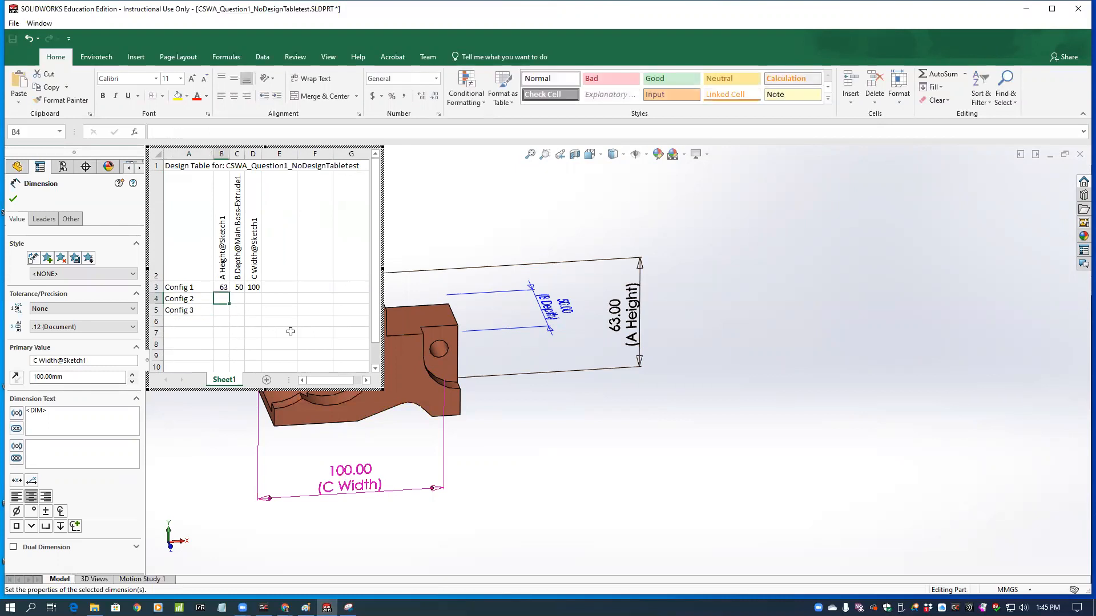
pyautogui.write('65')
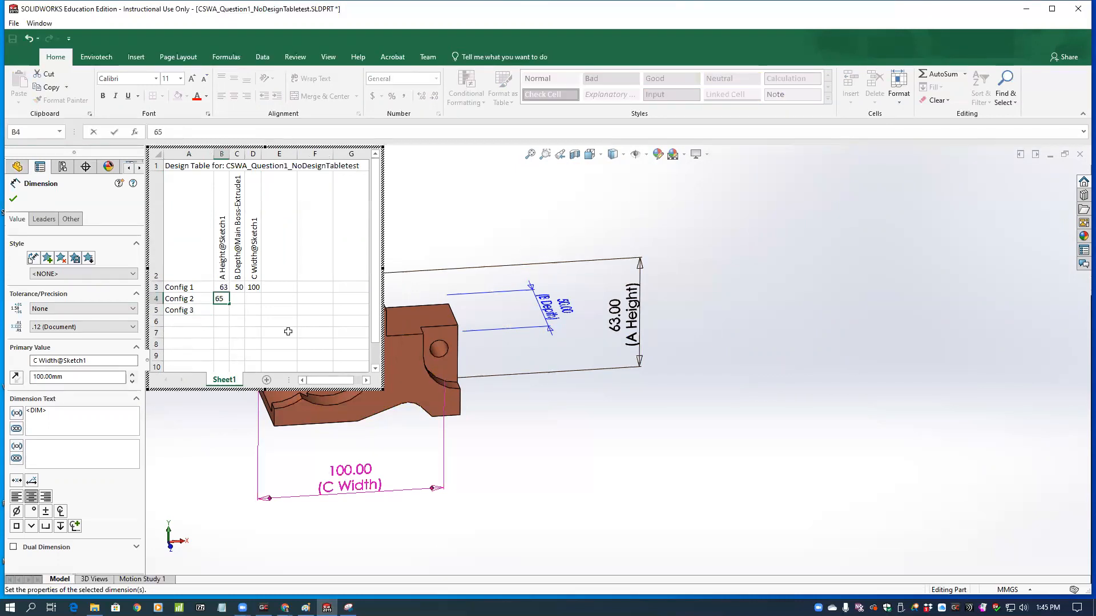
pyautogui.press('Tab')
pyautogui.write('55')
pyautogui.press('Tab')
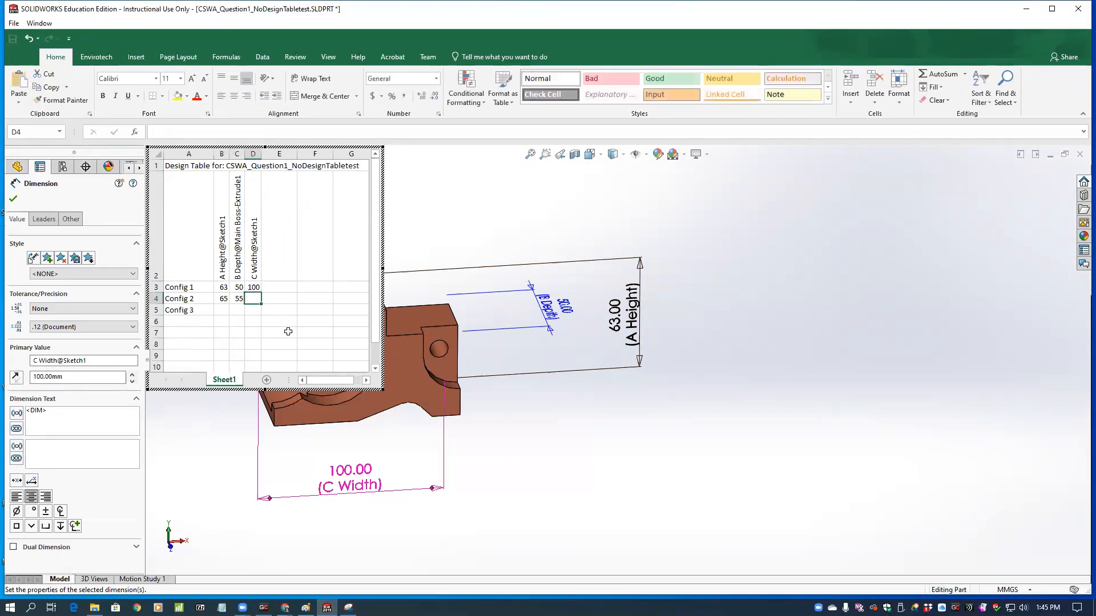
pyautogui.write('105')
pyautogui.press('Tab')
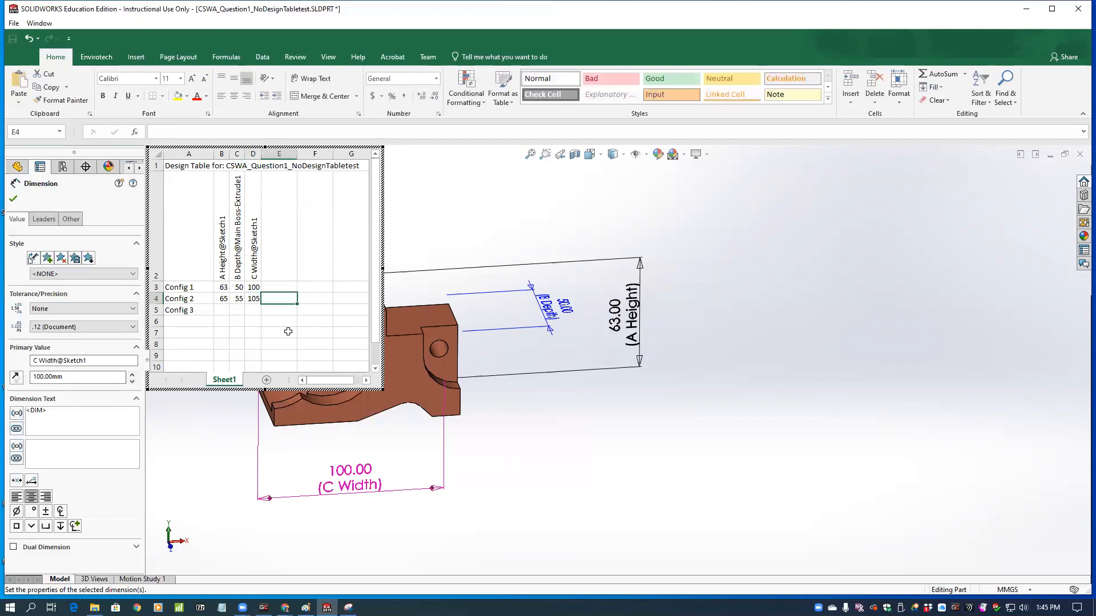
pyautogui.press('Return')
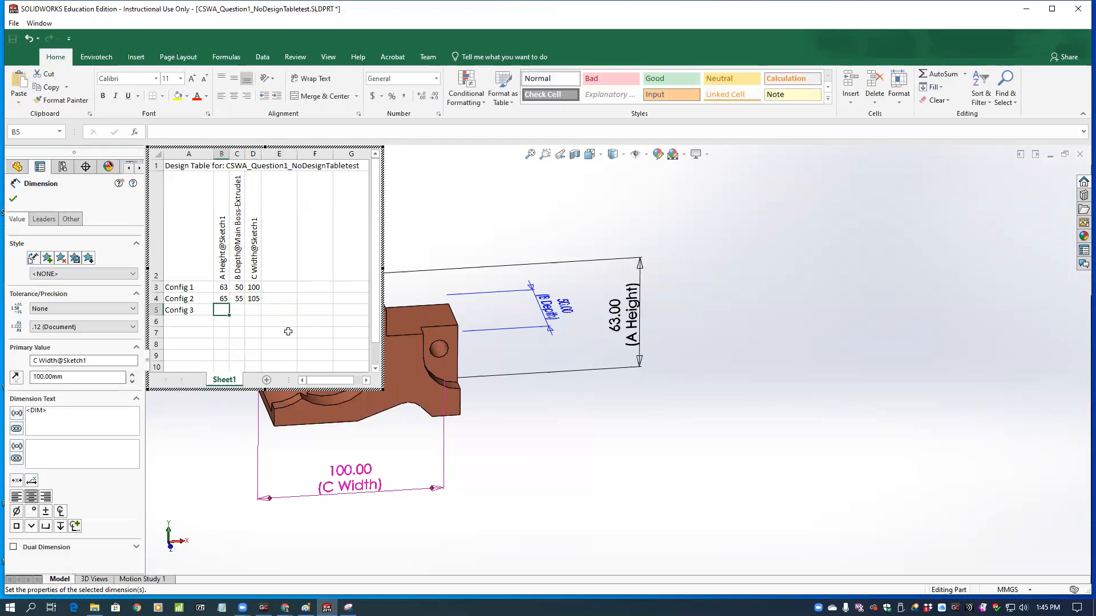
# Set Config 3 to A Height 67, B Depth 57 and C Width 107, and close the design table to generate the configurations.
pyautogui.write('67')
pyautogui.press('Tab')
pyautogui.write('5')
pyautogui.press('Tab')
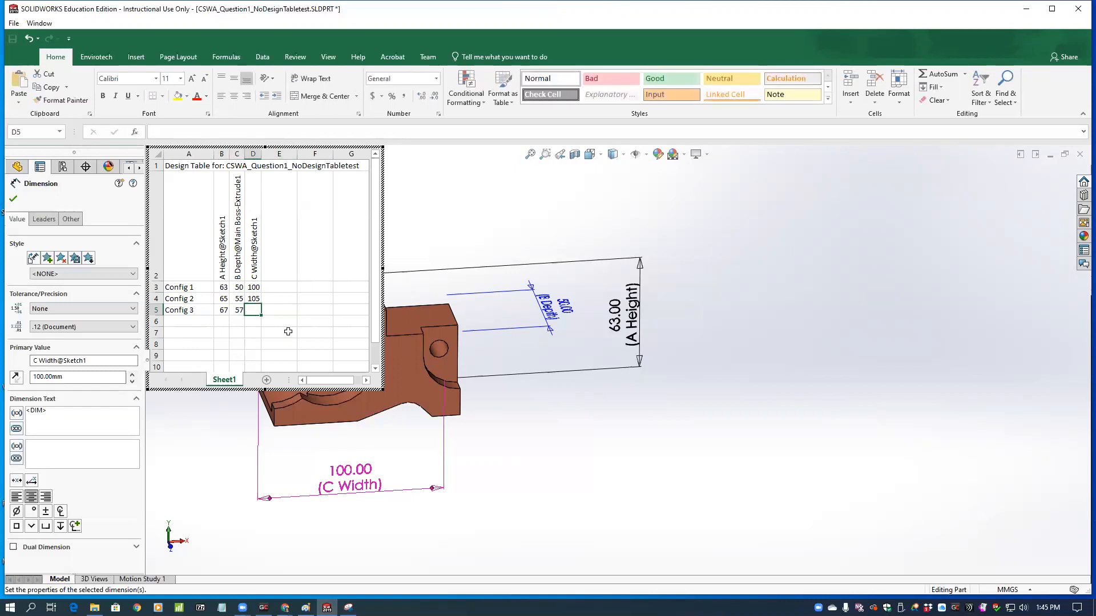
pyautogui.write('107')
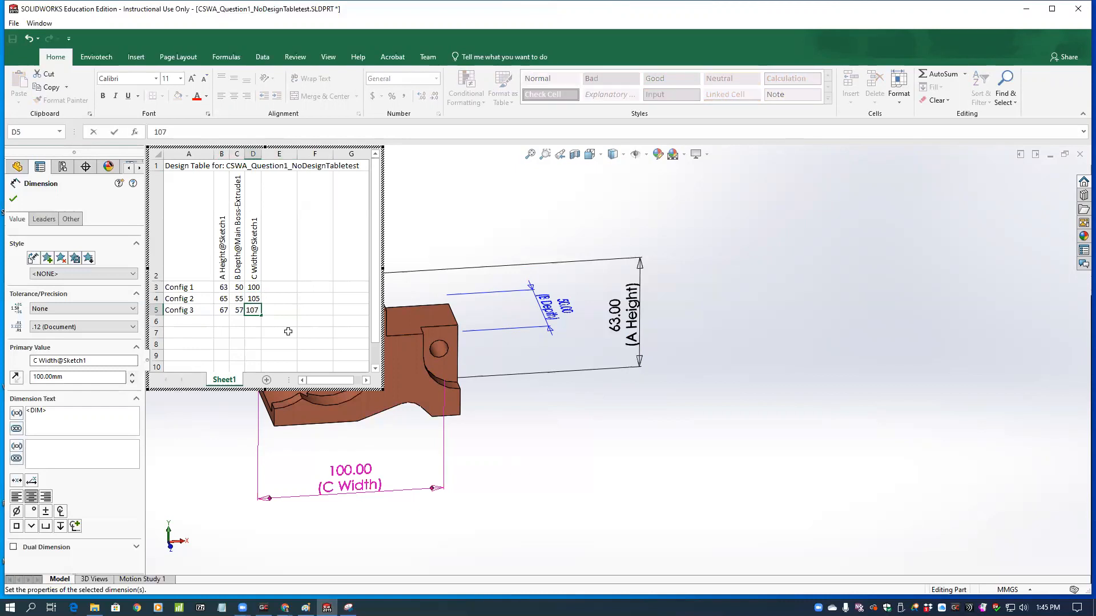
pyautogui.press('Return')
pyautogui.click(454, 230)
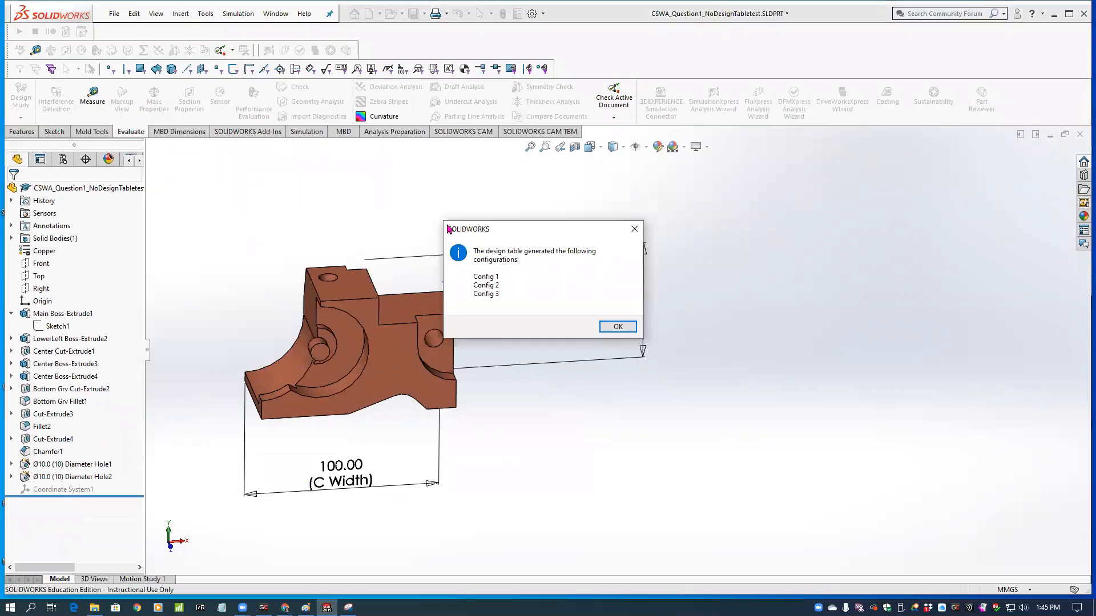
pyautogui.click(606, 324)
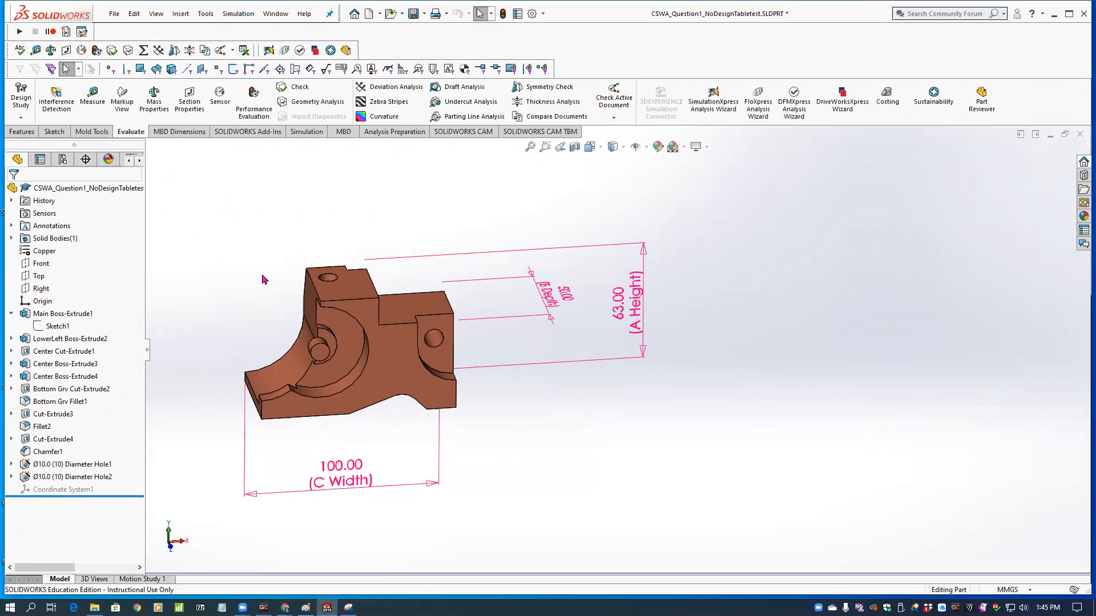
# Inspect the names and values in the properties of the C Width and B Depth dimensions.
pyautogui.click(323, 461)
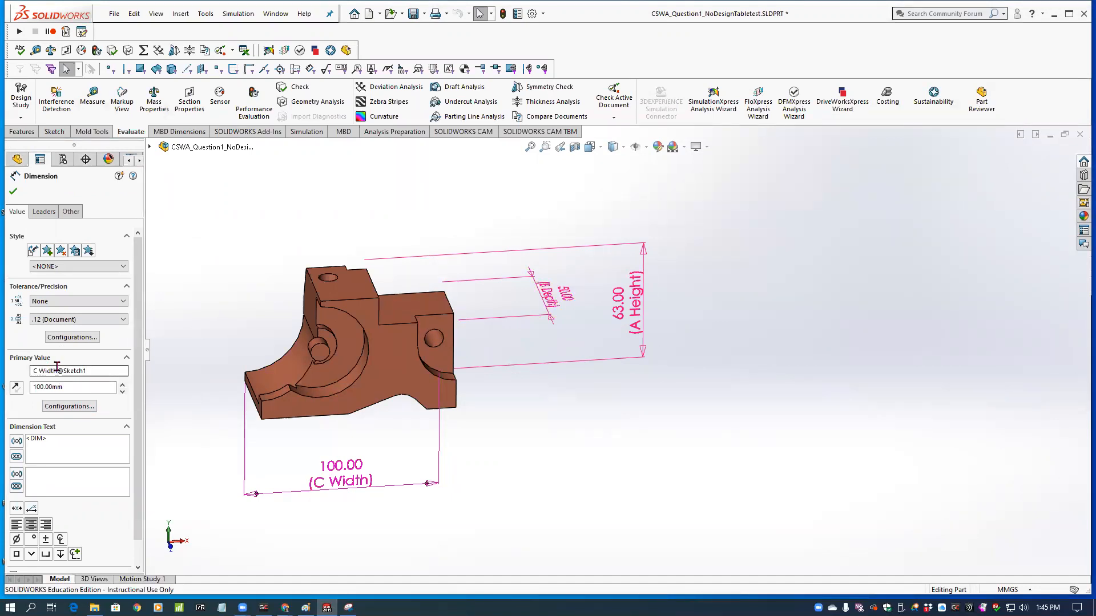
pyautogui.click(13, 192)
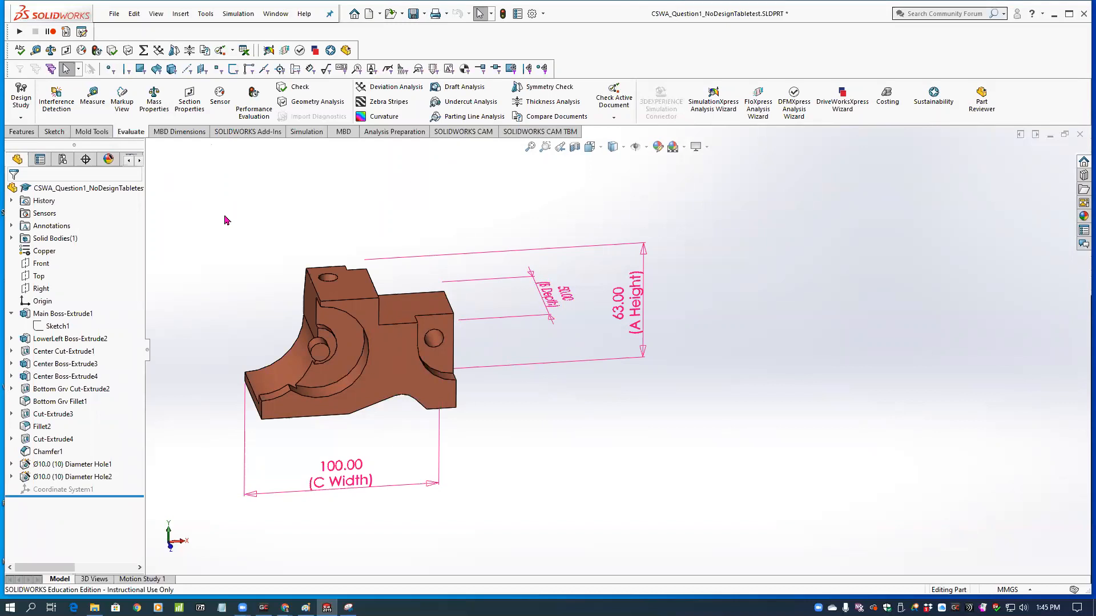
pyautogui.click(549, 293)
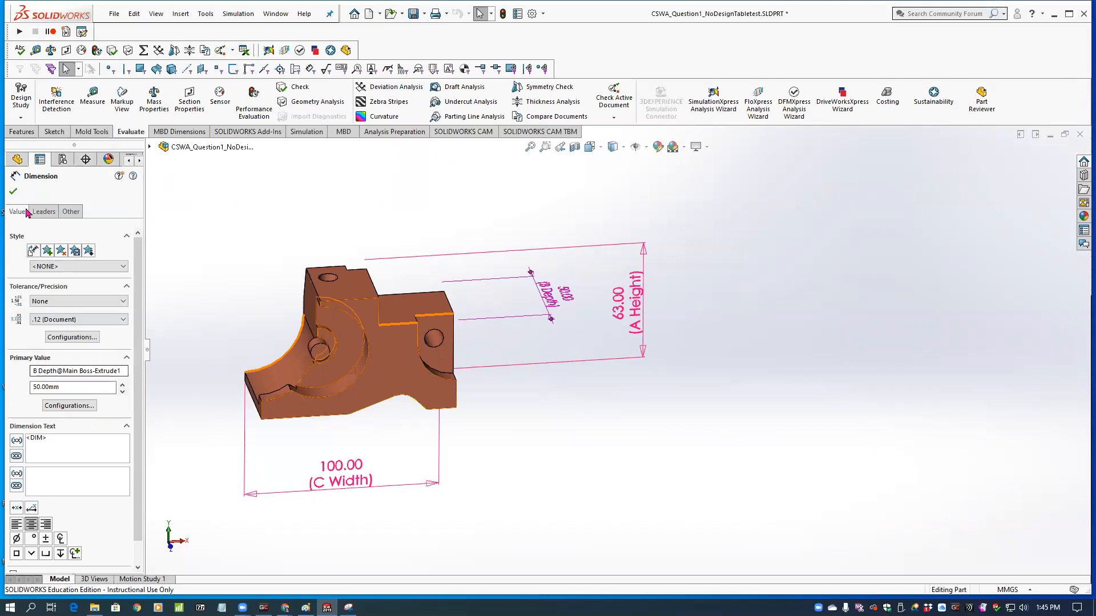
pyautogui.click(13, 192)
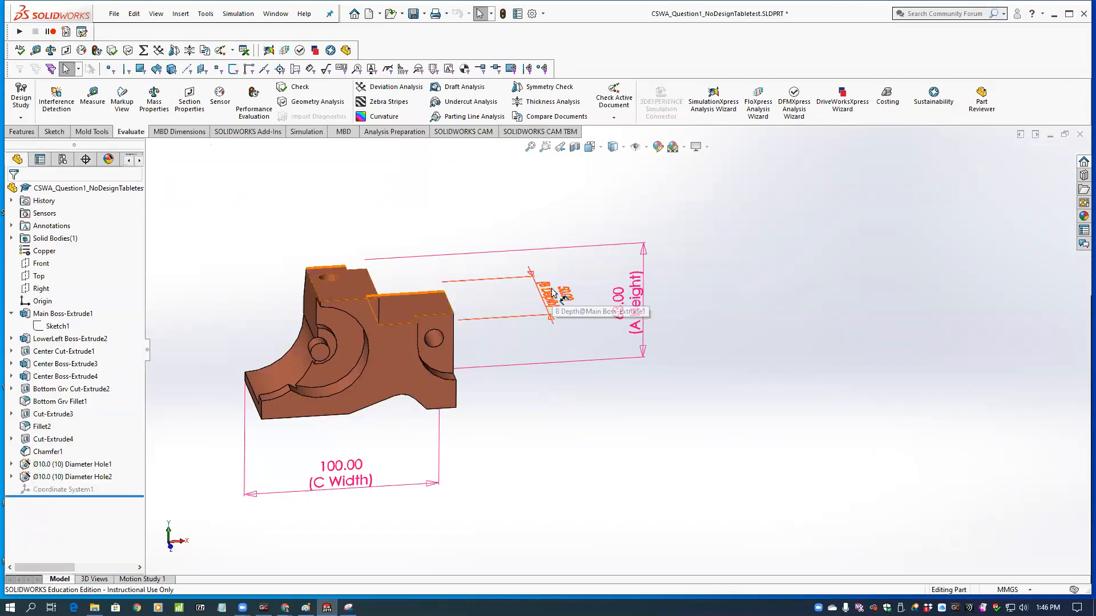
# Turn the display of dimension names off and back on.
pyautogui.click(156, 13)
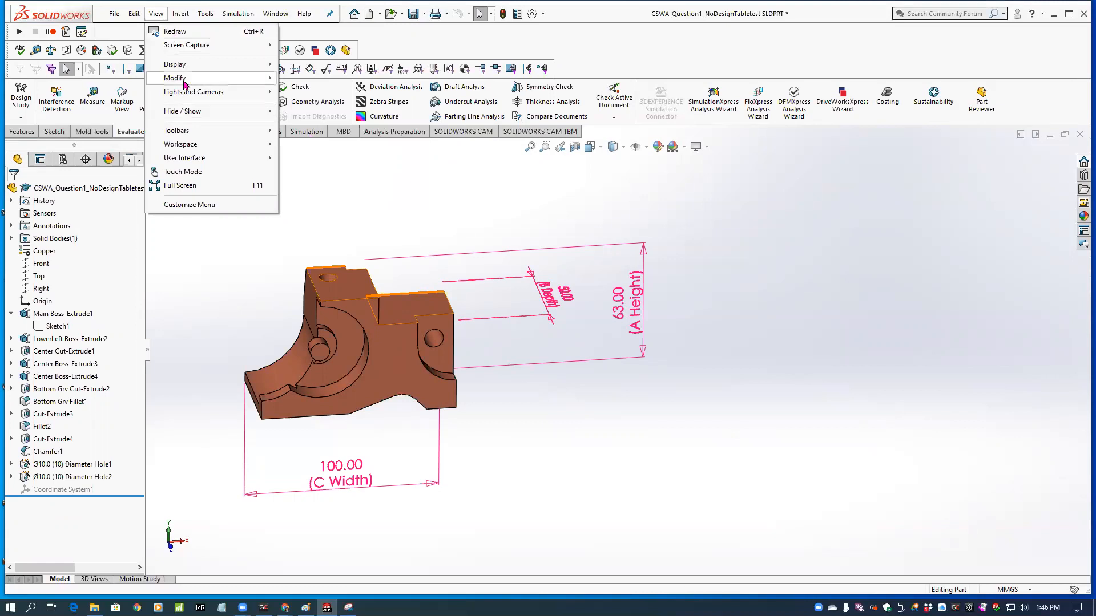
pyautogui.moveTo(266, 112)
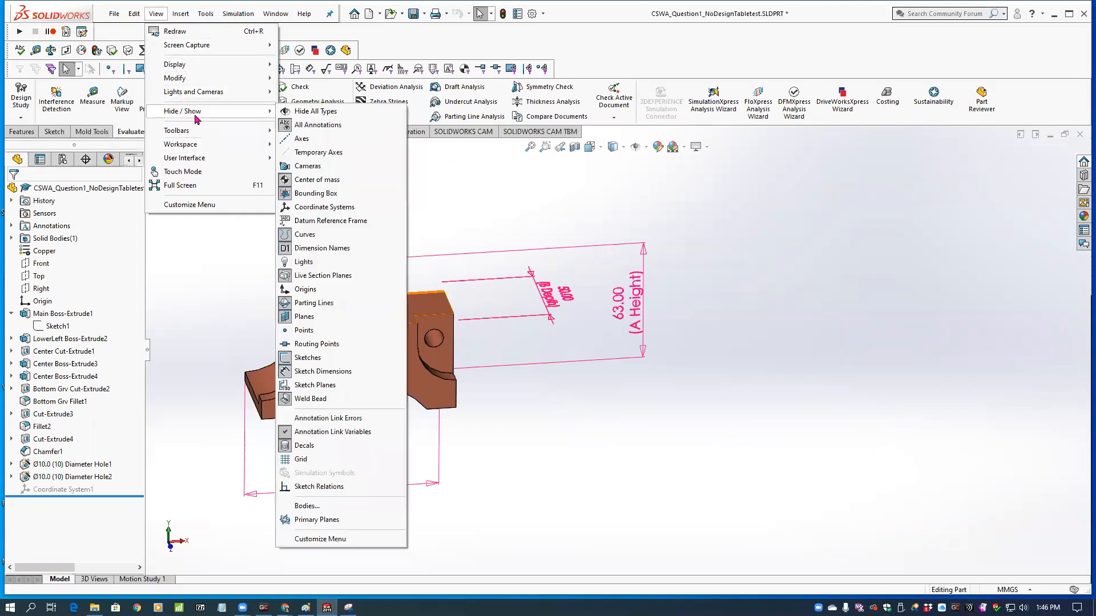
pyautogui.click(298, 250)
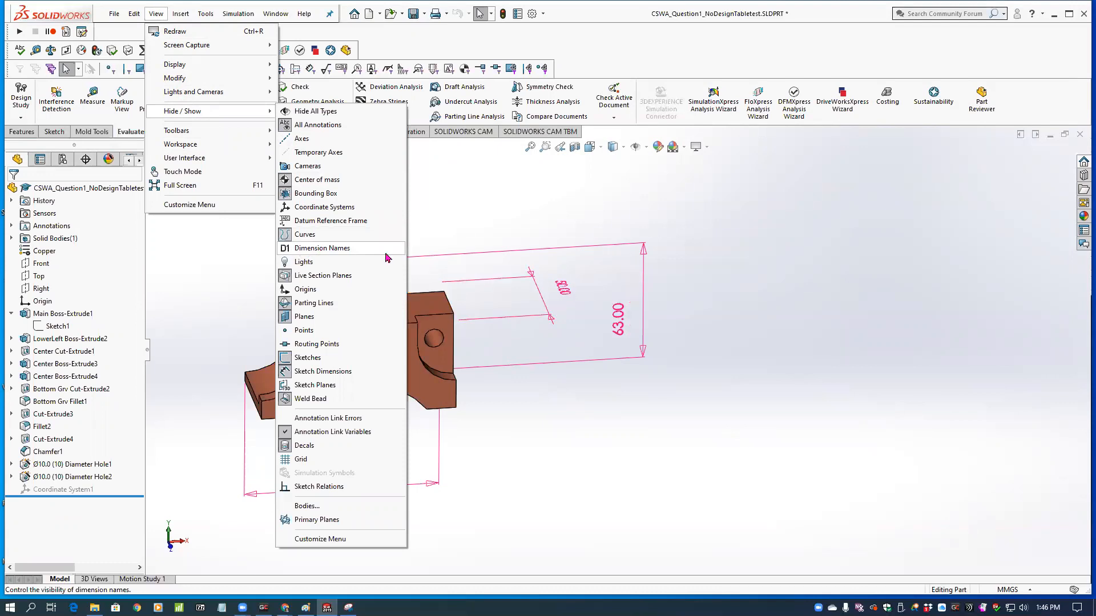
pyautogui.click(323, 250)
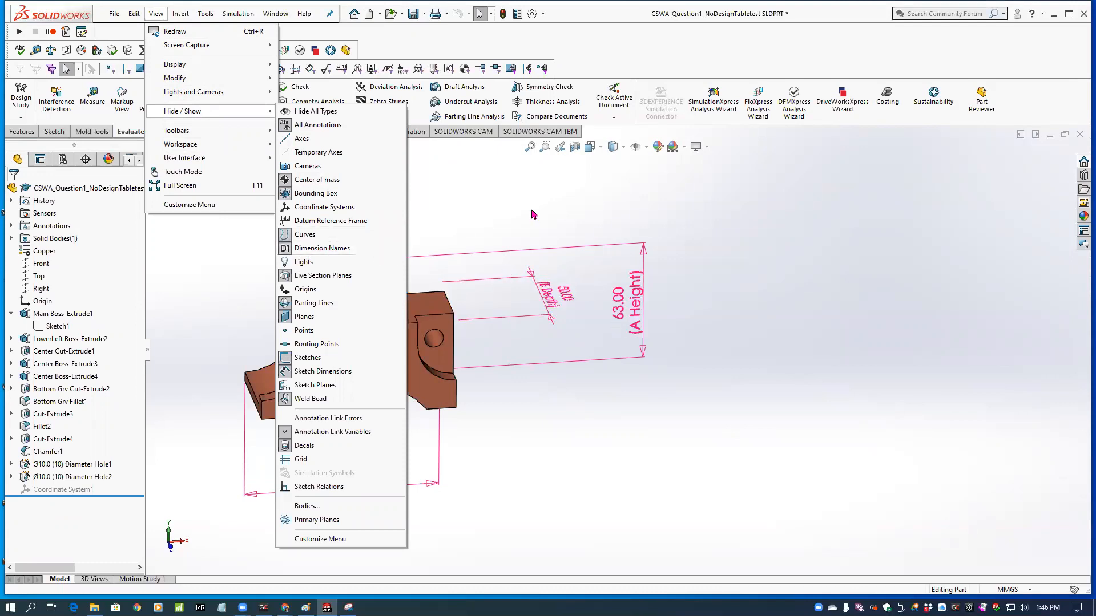
pyautogui.click(533, 214)
# Open the part's configuration list and activate Config 1, Config 2, Config 3 and Default in turn to compare the model's dimensions.
pyautogui.moveTo(441, 210); pyautogui.dragTo(592, 338, button='middle')
pyautogui.scroll(2, 633, 386)
pyautogui.scroll(-3, 633, 385)
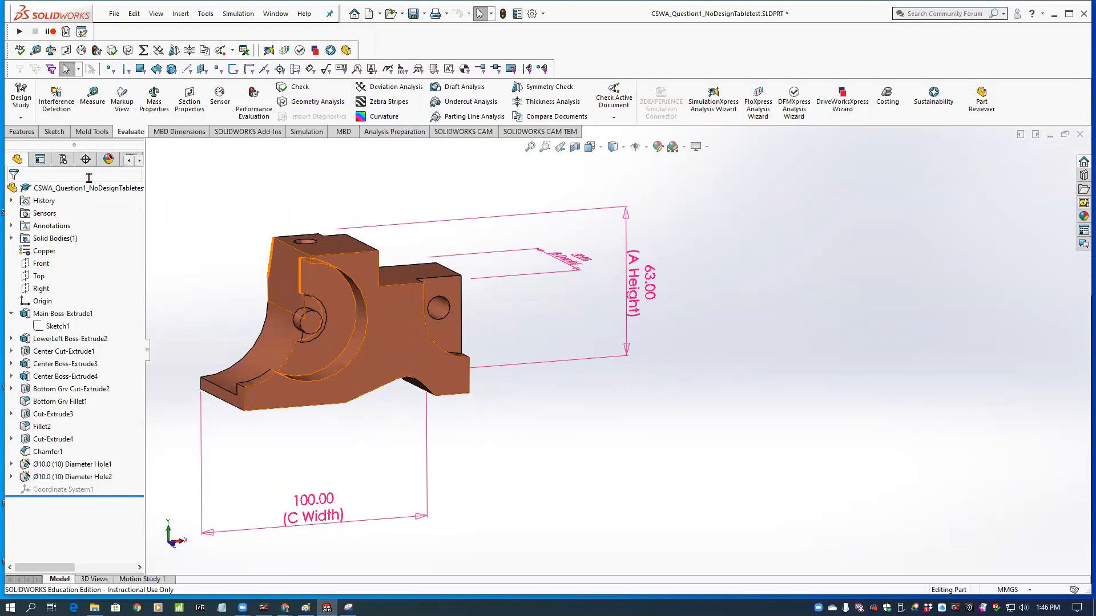
pyautogui.click(63, 160)
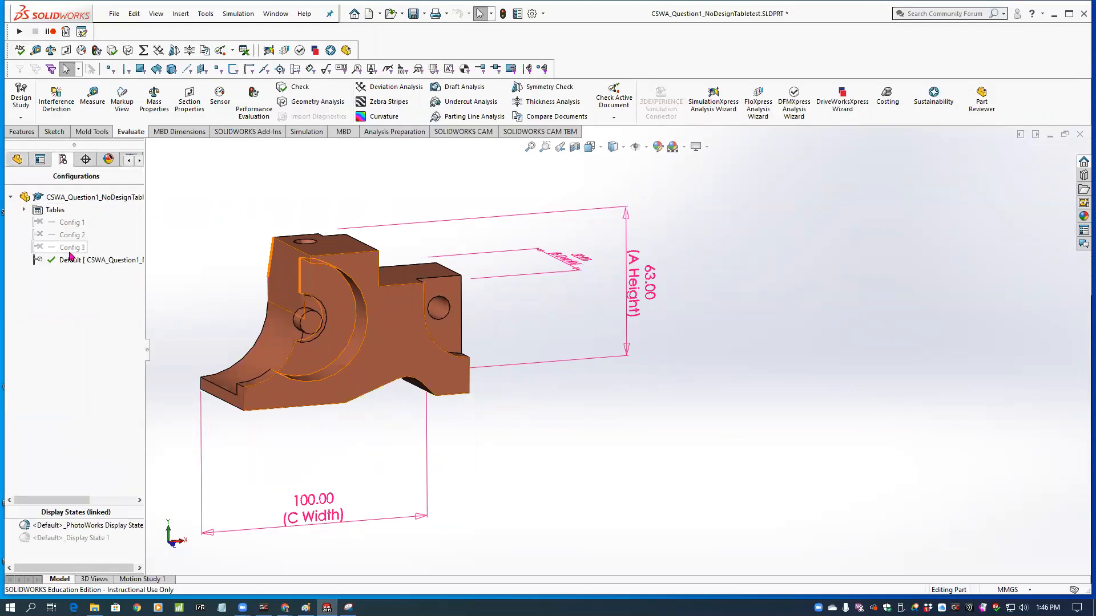
pyautogui.doubleClick(63, 222)
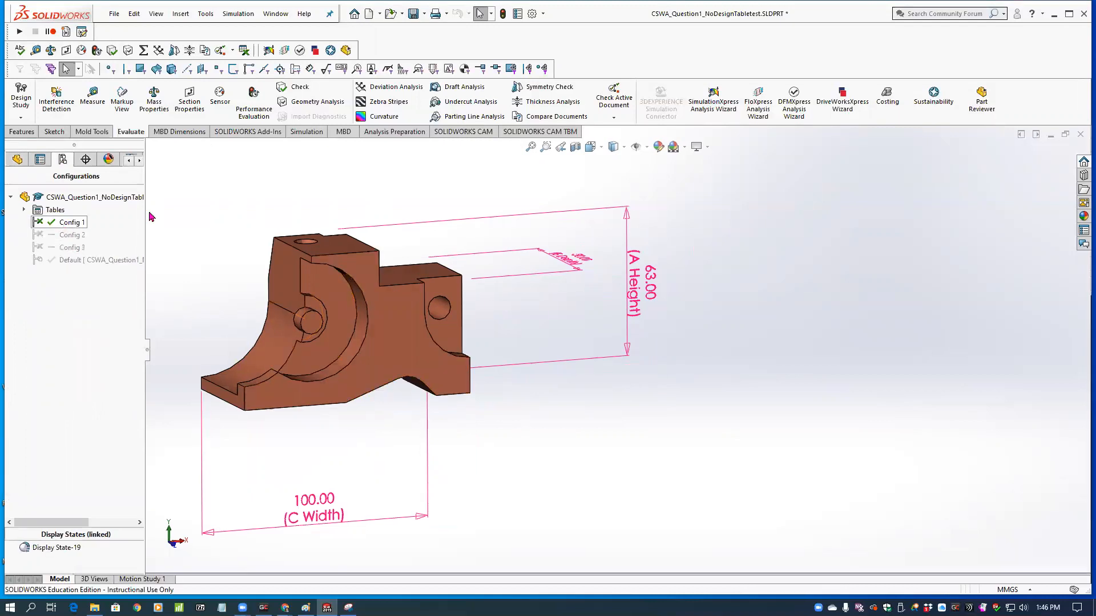
pyautogui.doubleClick(72, 235)
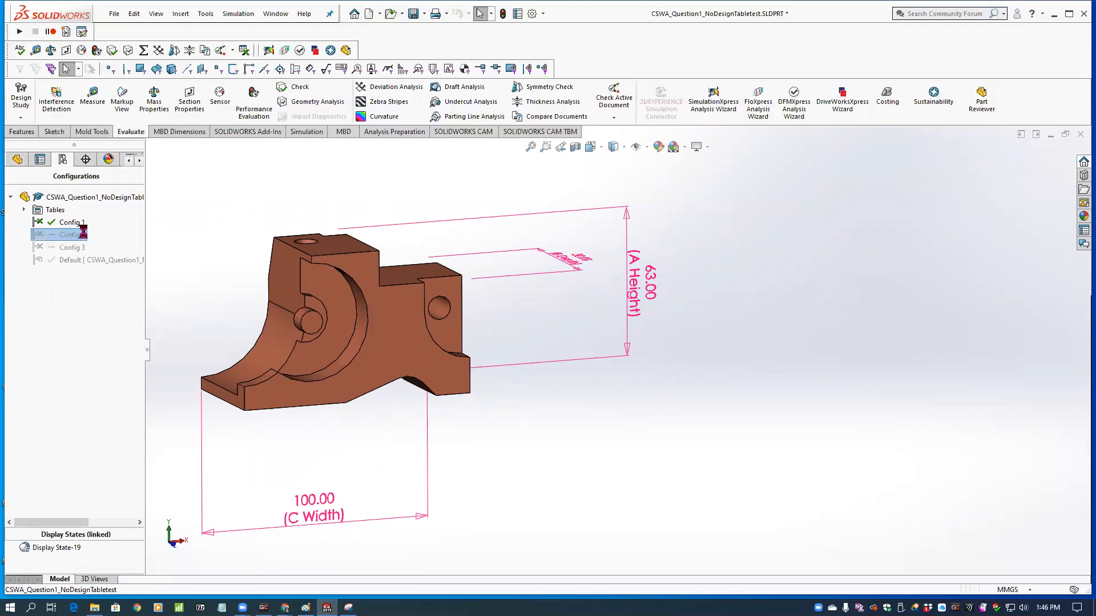
pyautogui.doubleClick(71, 247)
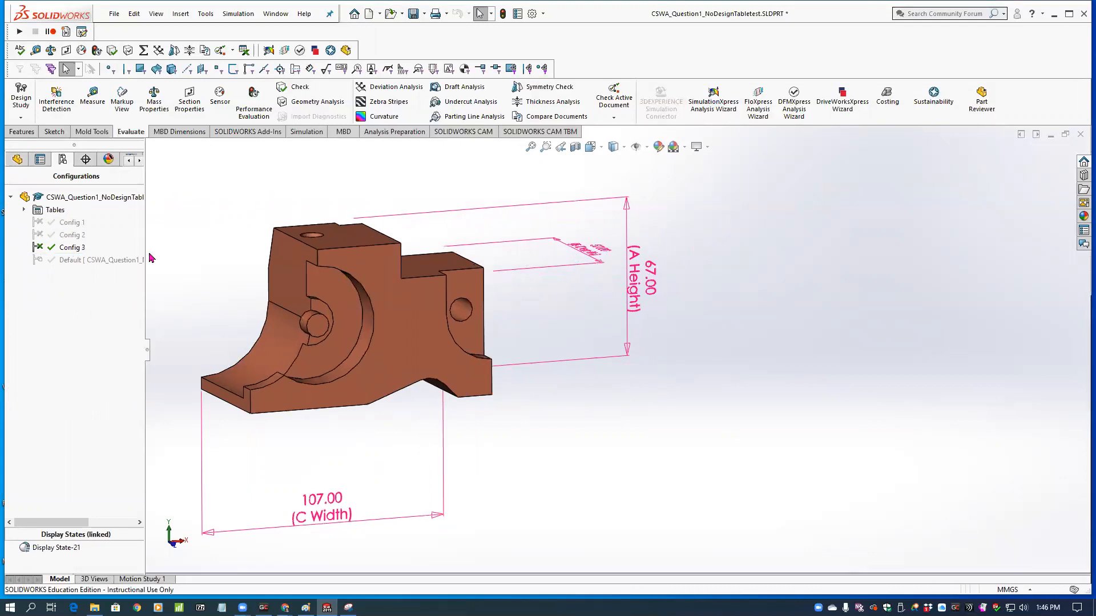
pyautogui.doubleClick(77, 260)
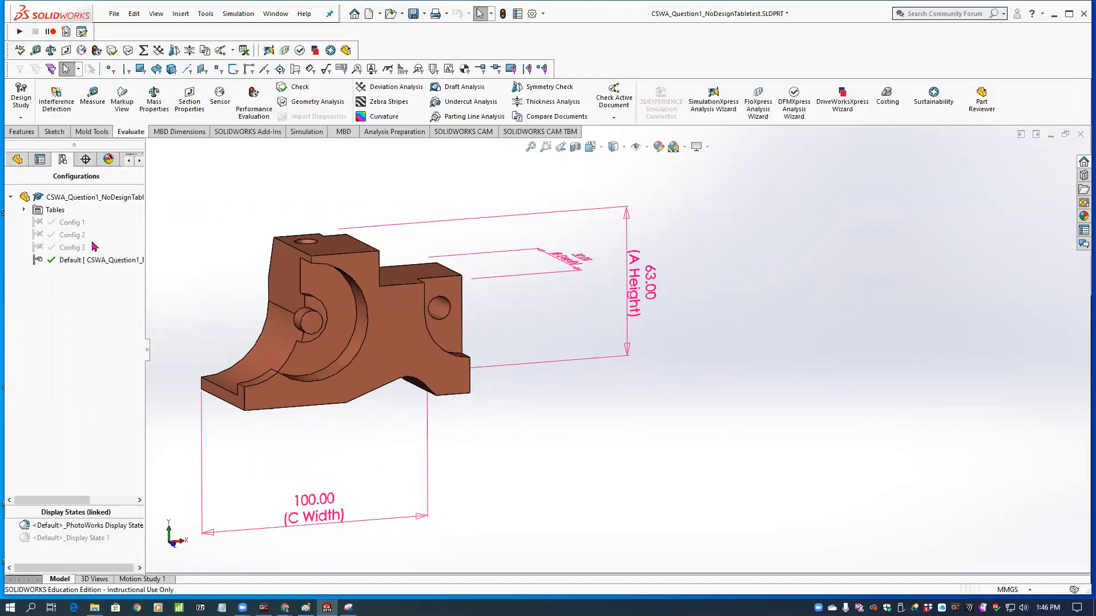
# Cycle through Config 1 and Config 2 again, ending with Config 3 active, to check the A, B and C dimensions.
pyautogui.doubleClick(68, 223)
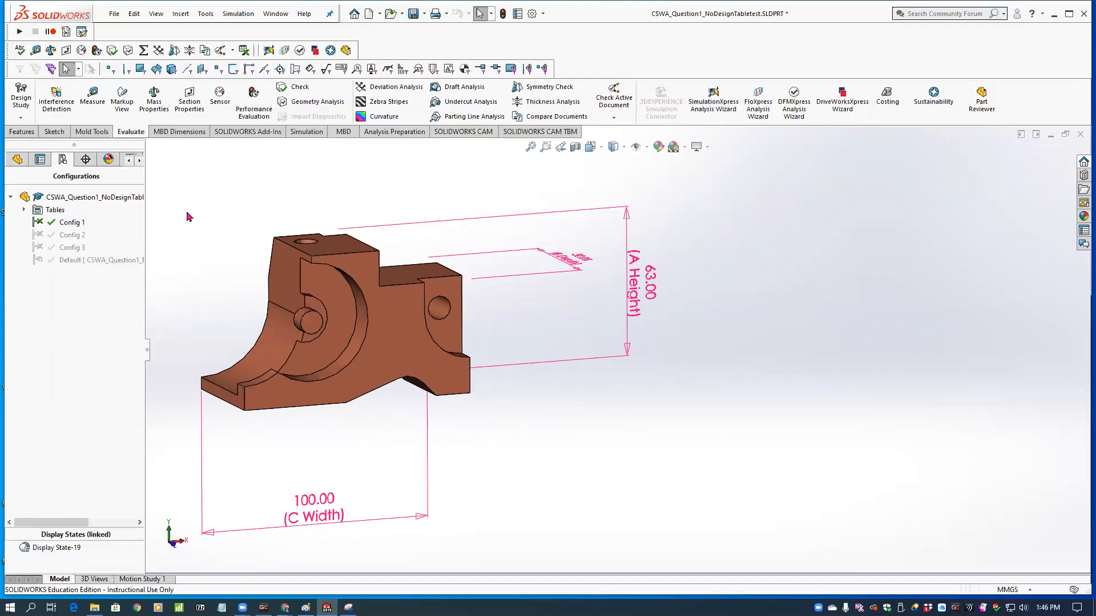
pyautogui.doubleClick(46, 236)
pyautogui.doubleClick(47, 247)
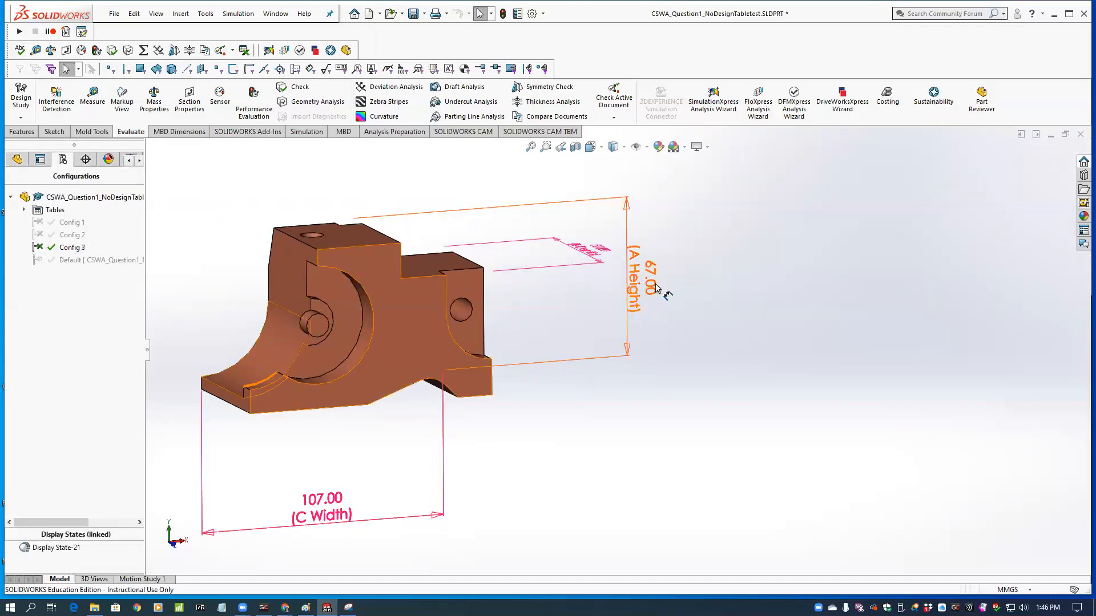
pyautogui.moveTo(498, 312)
pyautogui.mouseDown(button='middle')
pyautogui.moveTo(509, 296)
pyautogui.moveTo(489, 296)
pyautogui.mouseUp(button='middle')
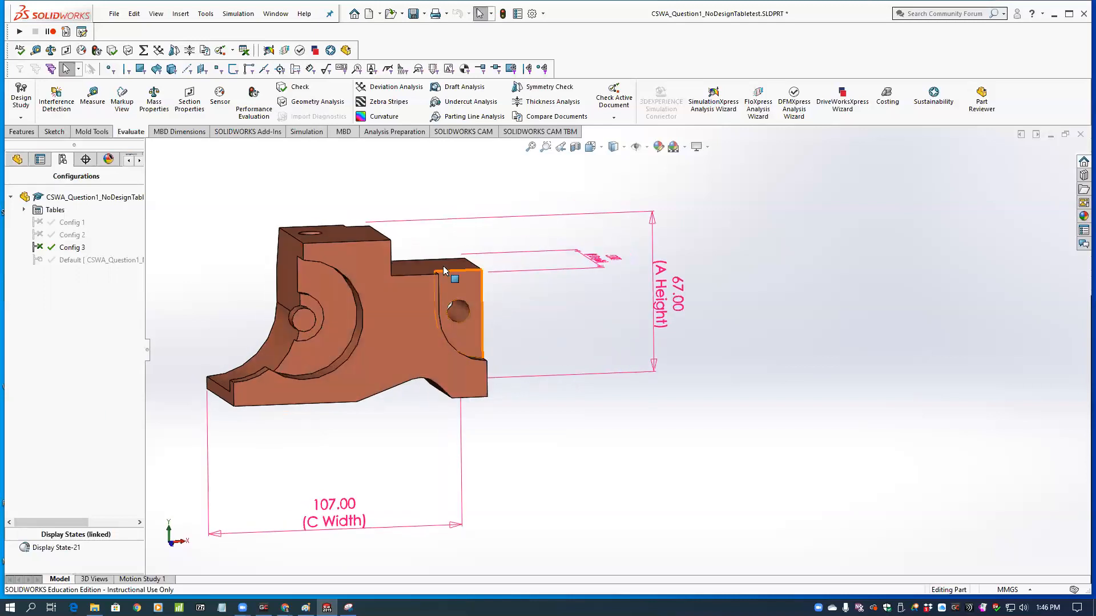
pyautogui.moveTo(323, 236); pyautogui.dragTo(288, 239, button='middle')
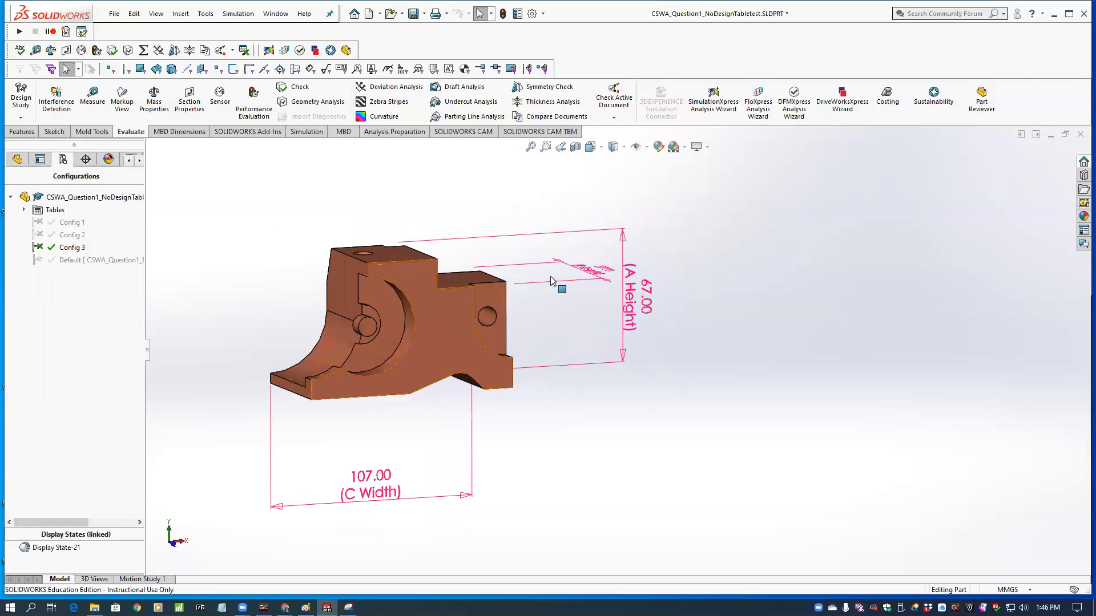
pyautogui.scroll(-1, 551, 277)
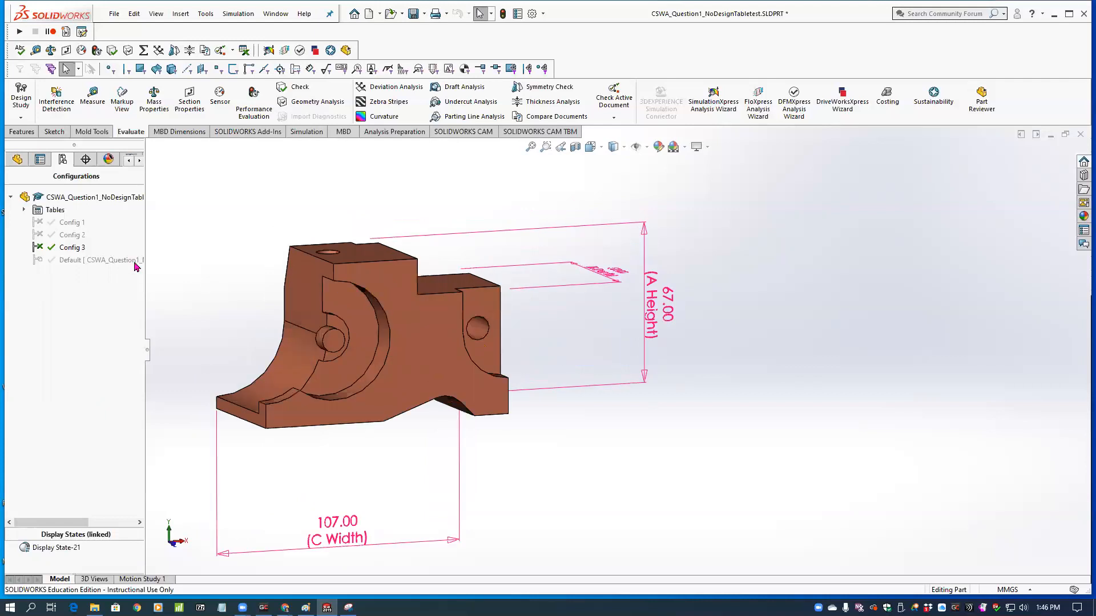
# Return to the part's feature tree and review the properties of the assigned Copper material.
pyautogui.click(17, 161)
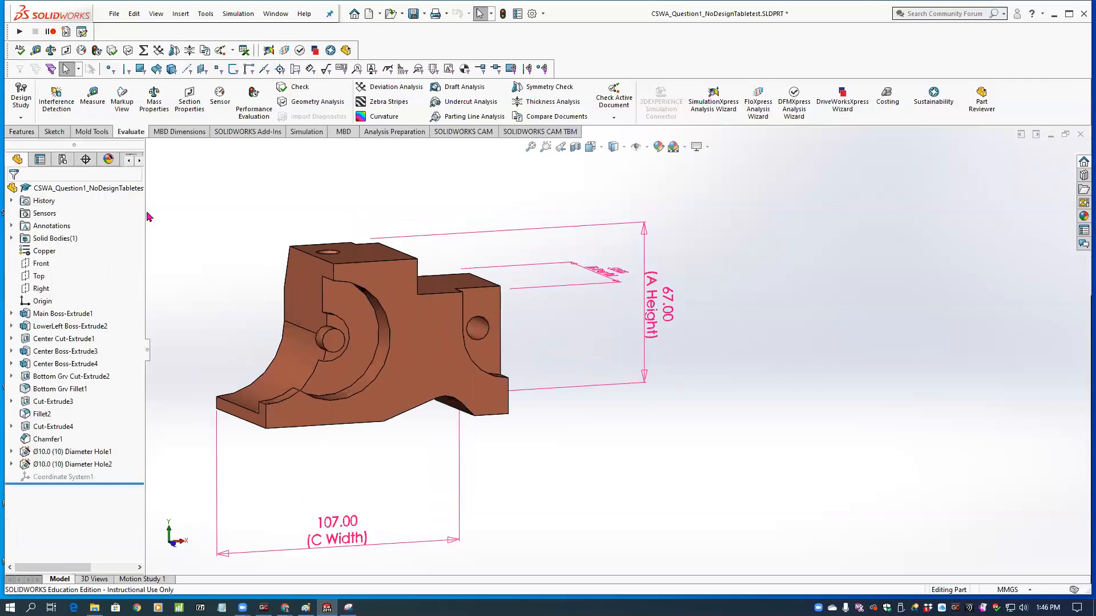
pyautogui.rightClick(47, 257)
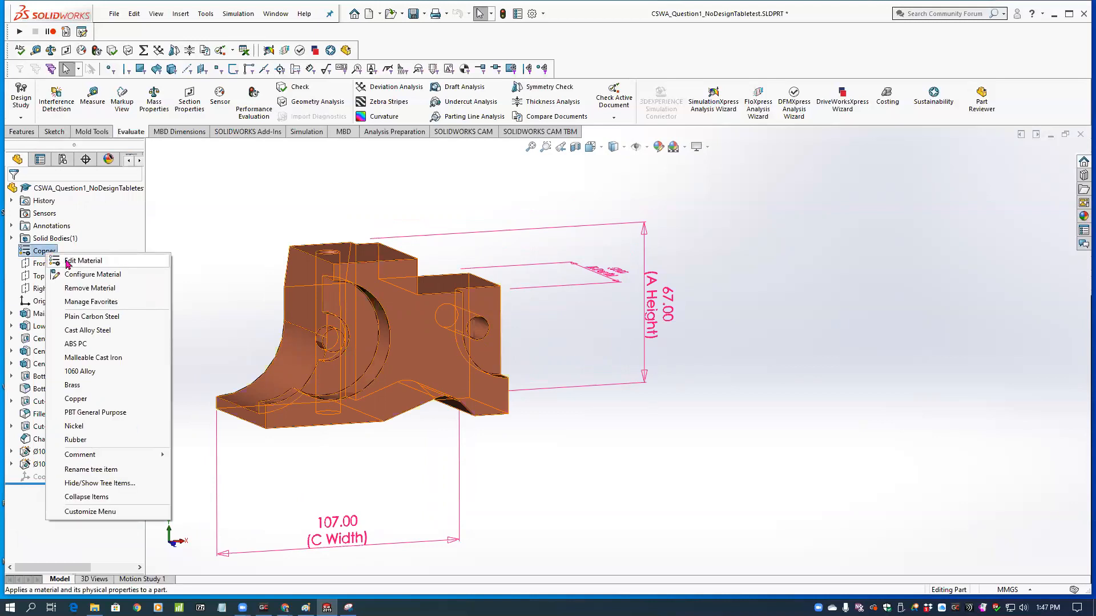
pyautogui.click(68, 262)
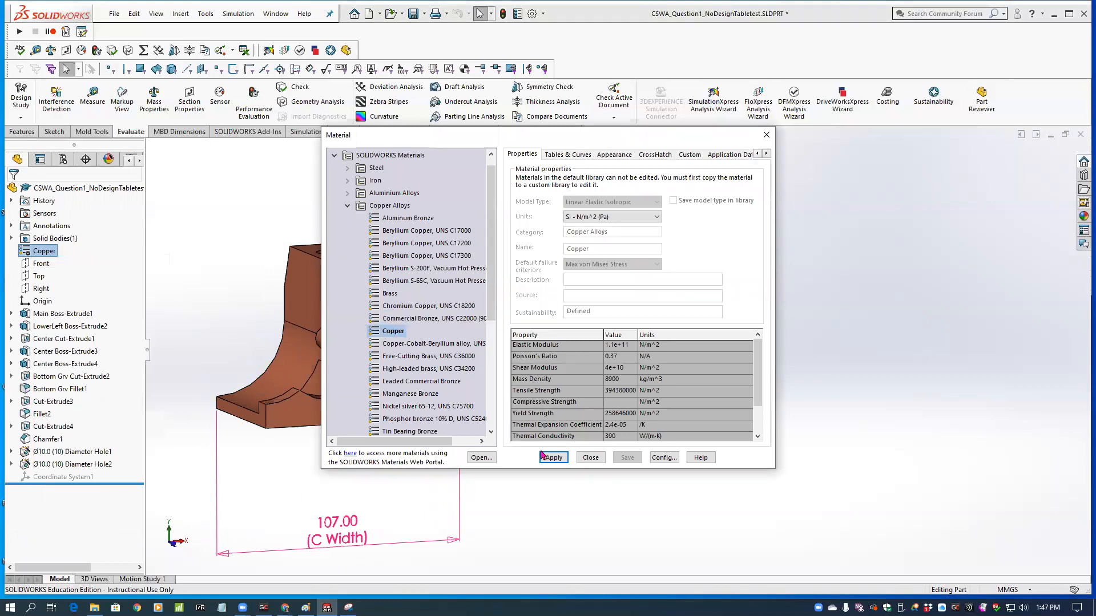
pyautogui.click(591, 458)
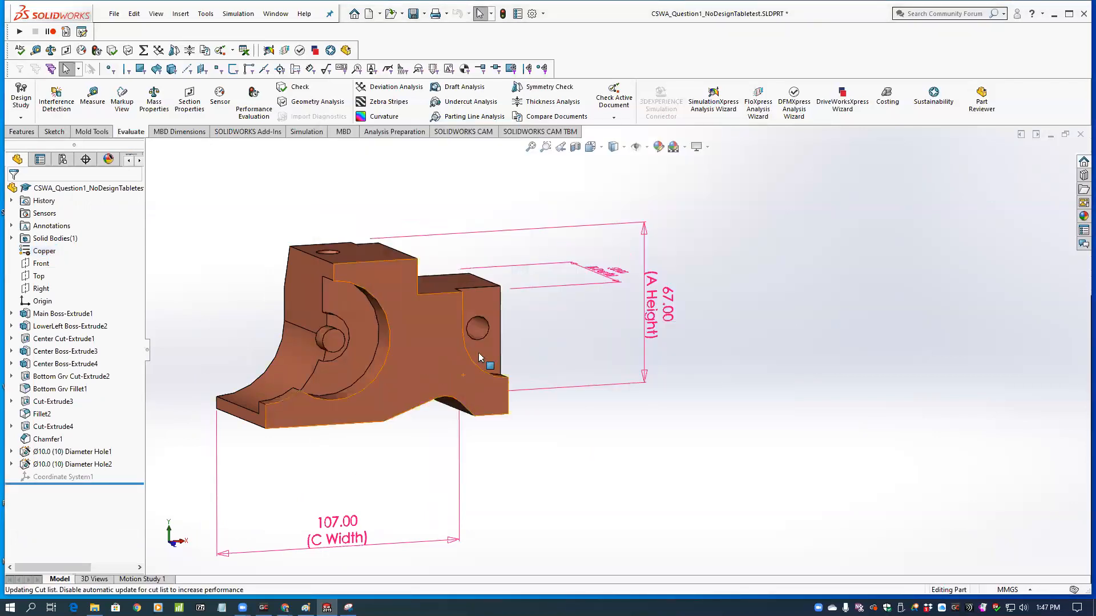
pyautogui.moveTo(533, 358); pyautogui.dragTo(530, 345, button='middle')
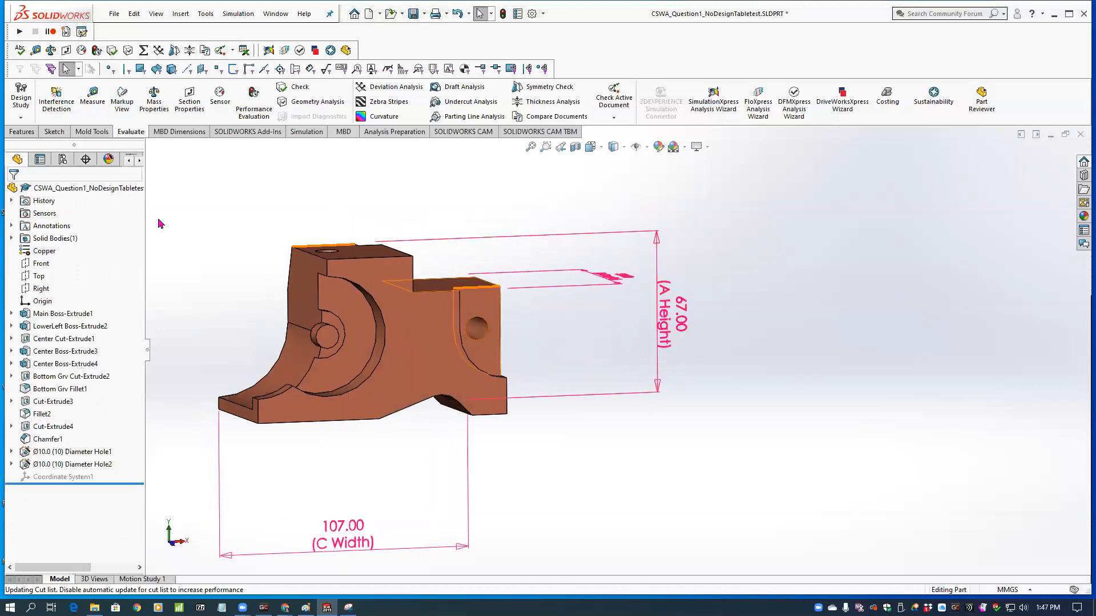
# Open the part's existing design table for editing, adding none of the suggested configurations or parameters.
pyautogui.click(64, 163)
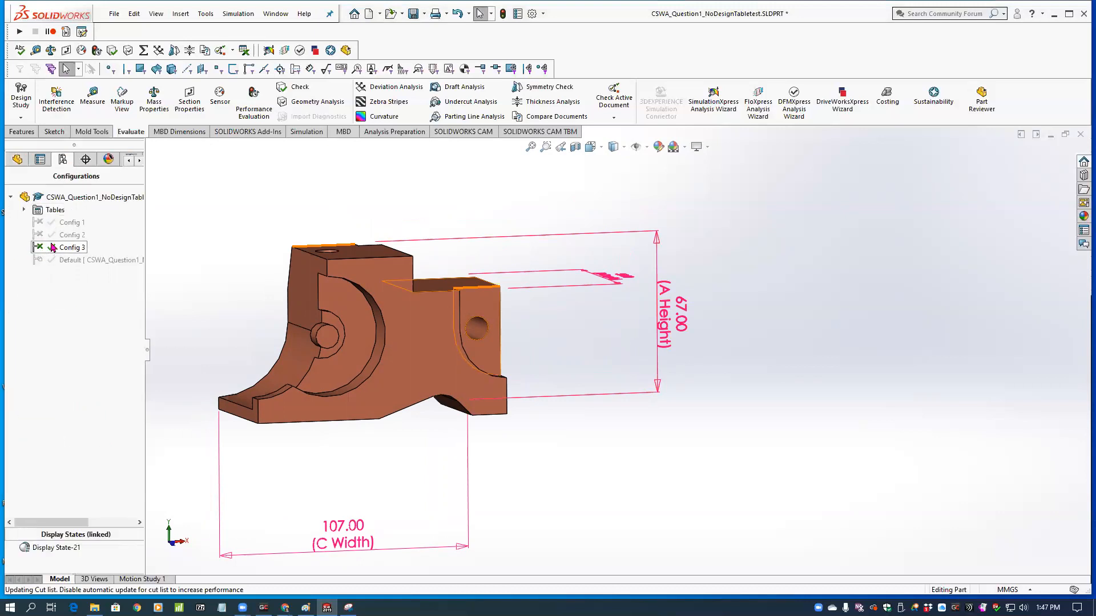
pyautogui.click(24, 211)
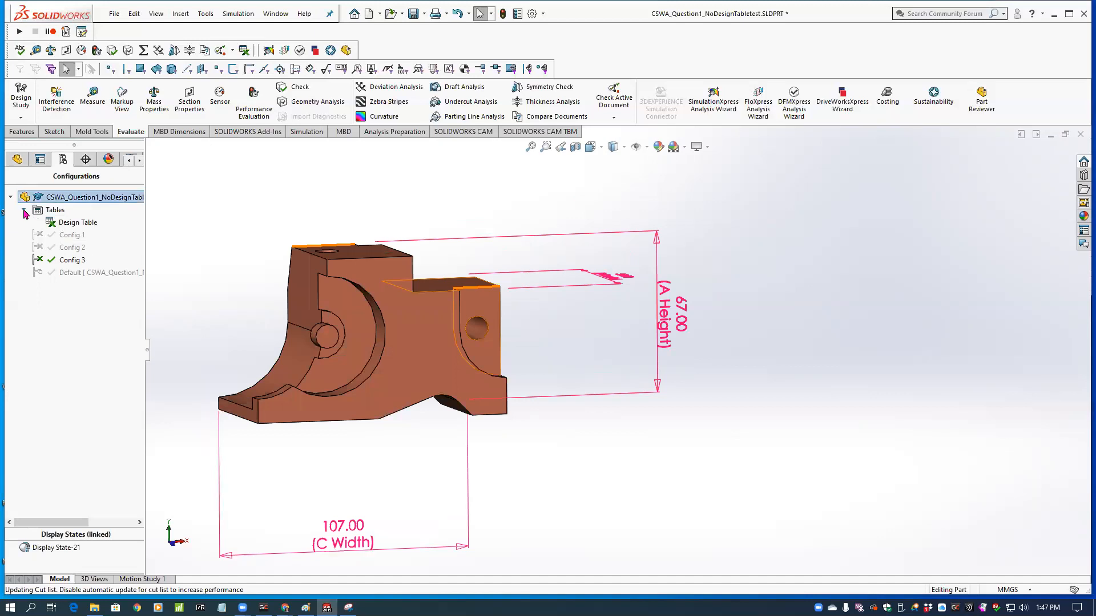
pyautogui.rightClick(68, 226)
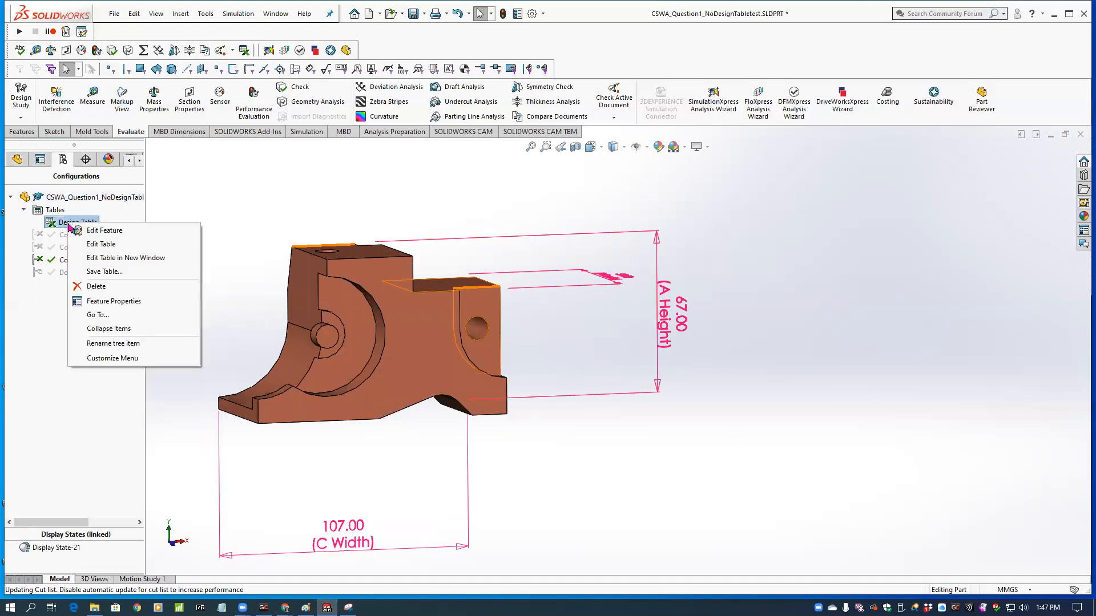
pyautogui.click(105, 244)
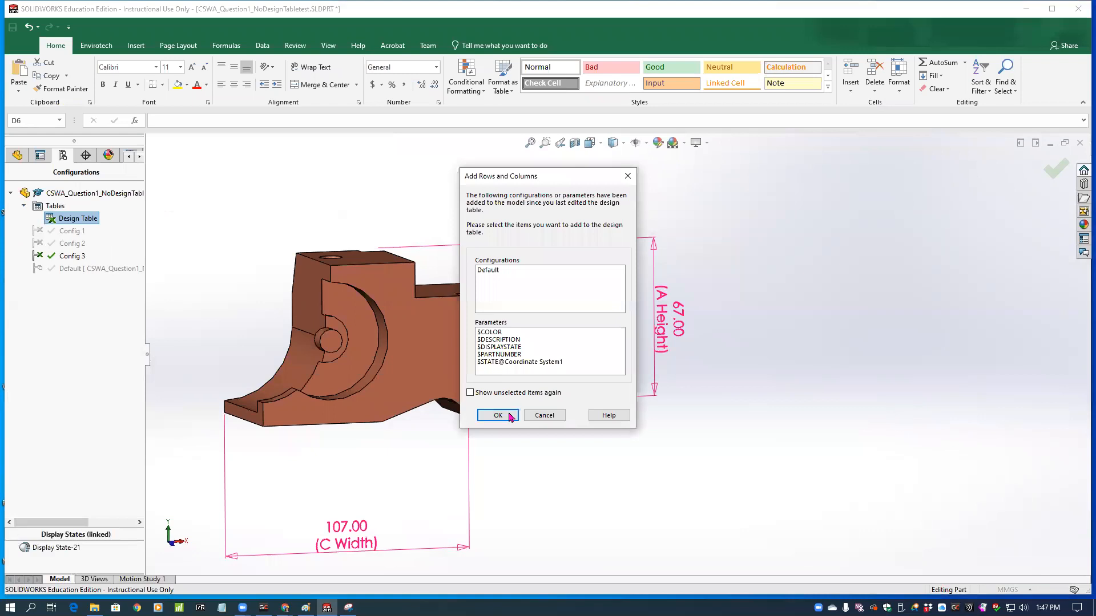
pyautogui.click(510, 416)
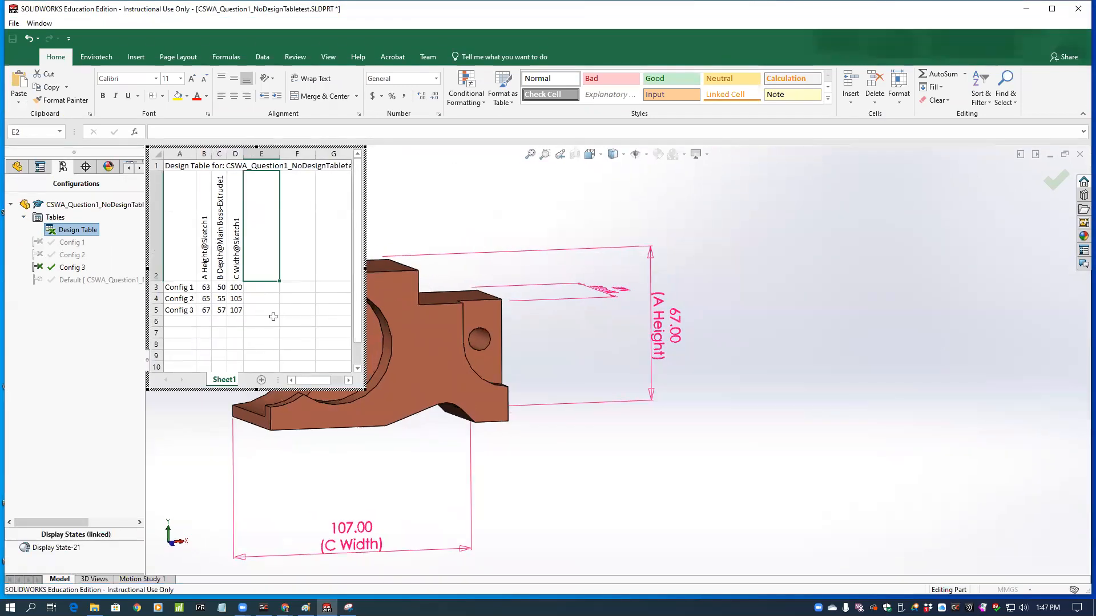
# For Config 3 in the design table, set A Height to 70, B Depth to 60 and C Width to 110, and update the model.
pyautogui.click(201, 311)
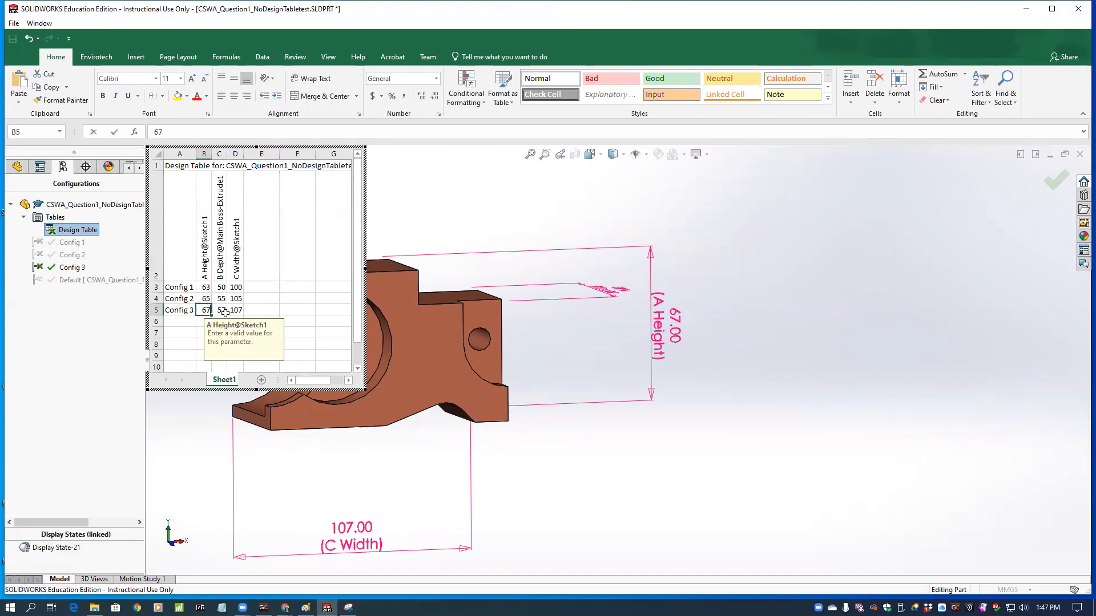
pyautogui.write('70')
pyautogui.click(226, 312)
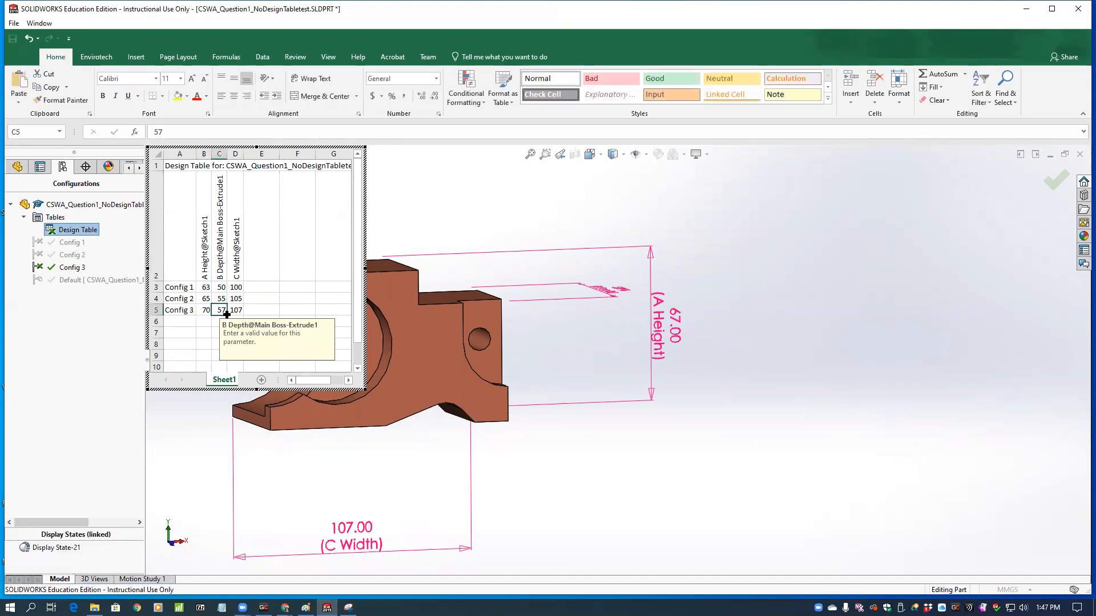
pyautogui.write('60')
pyautogui.press('Tab')
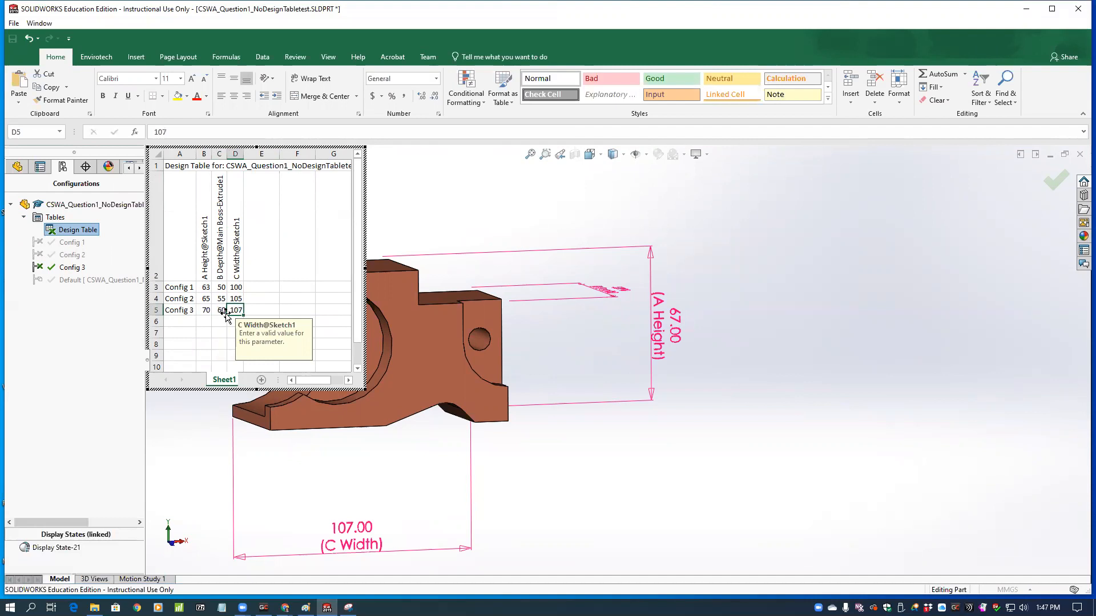
pyautogui.write('110')
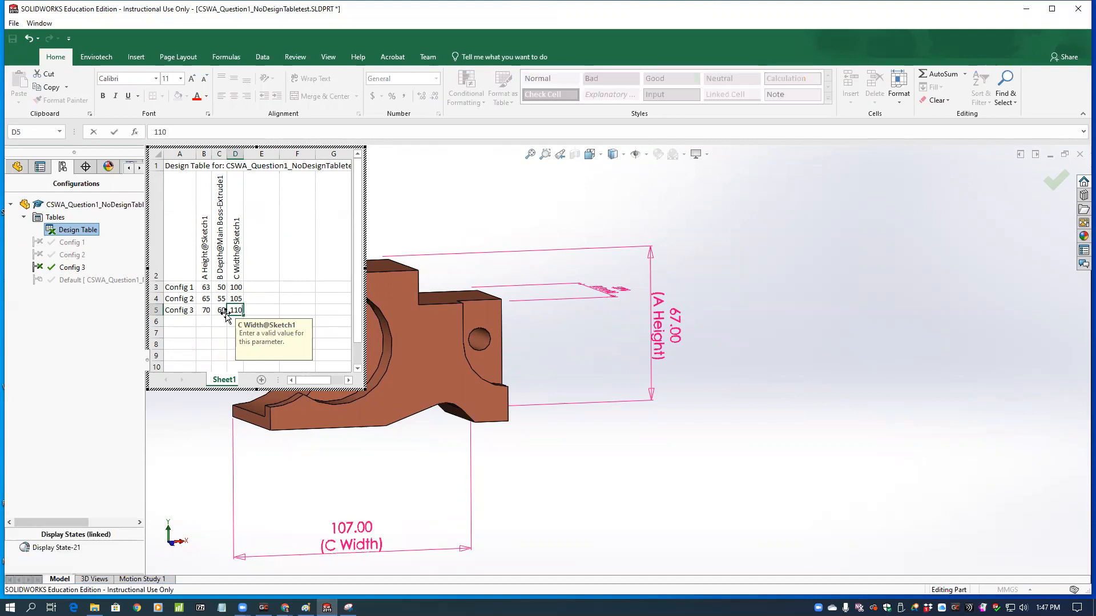
pyautogui.press('Return')
pyautogui.click(478, 193)
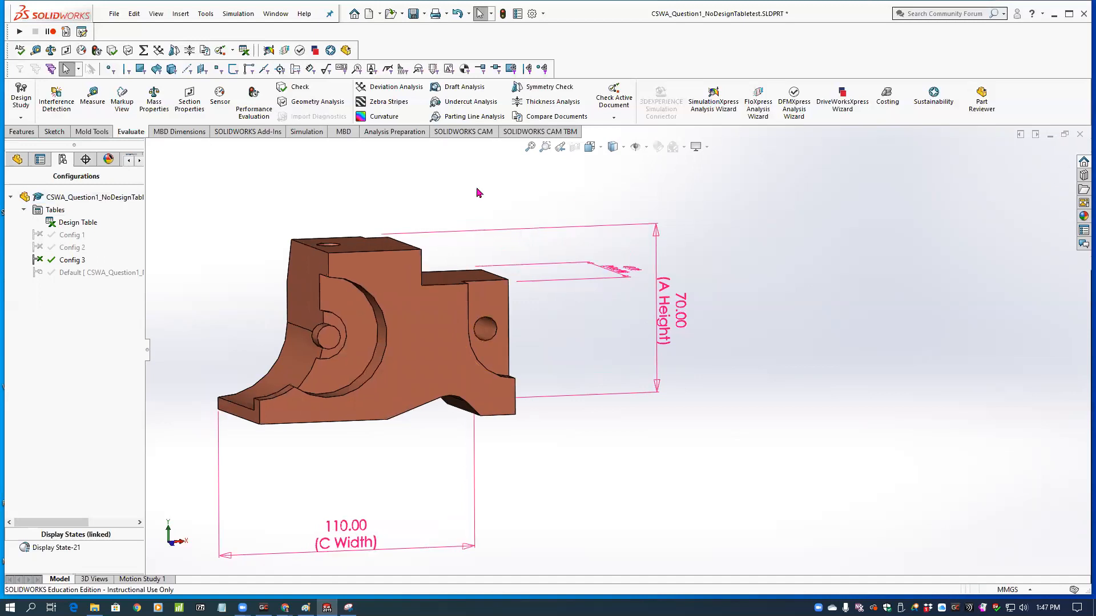
pyautogui.moveTo(365, 302)
pyautogui.mouseDown(button='middle')
pyautogui.moveTo(342, 296)
pyautogui.moveTo(374, 320)
pyautogui.mouseUp(button='middle')
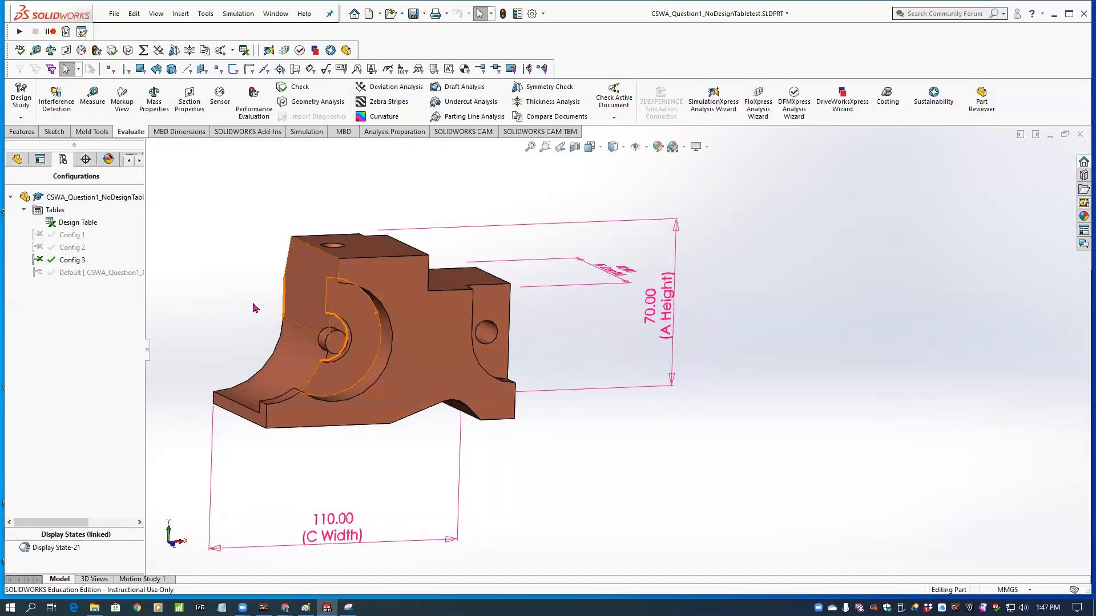
pyautogui.moveTo(277, 368); pyautogui.dragTo(280, 357, button='middle')
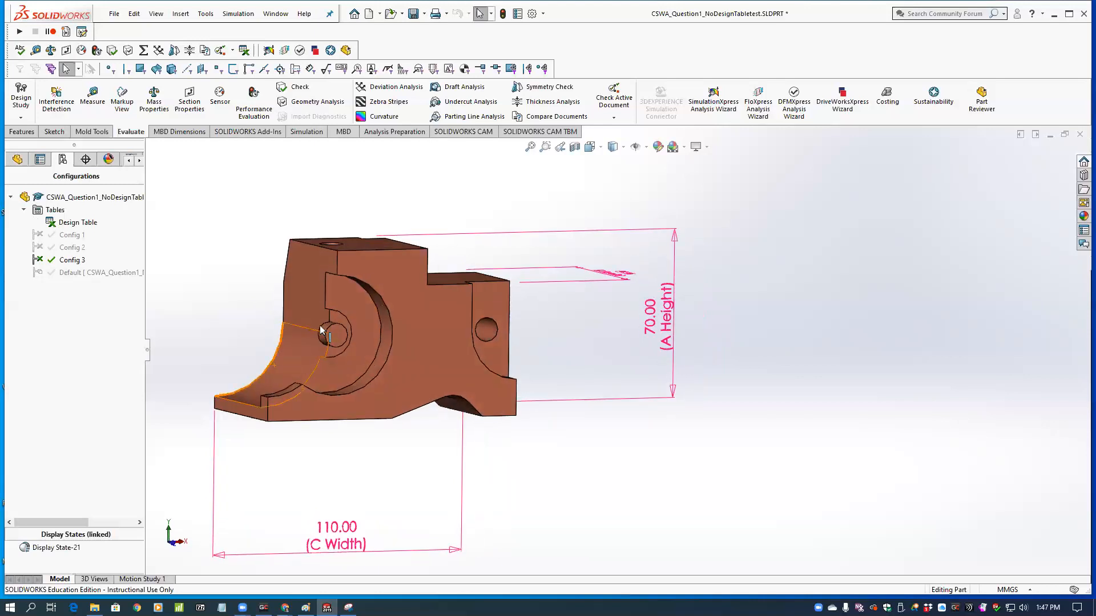
pyautogui.moveTo(391, 233); pyautogui.dragTo(399, 233, button='middle')
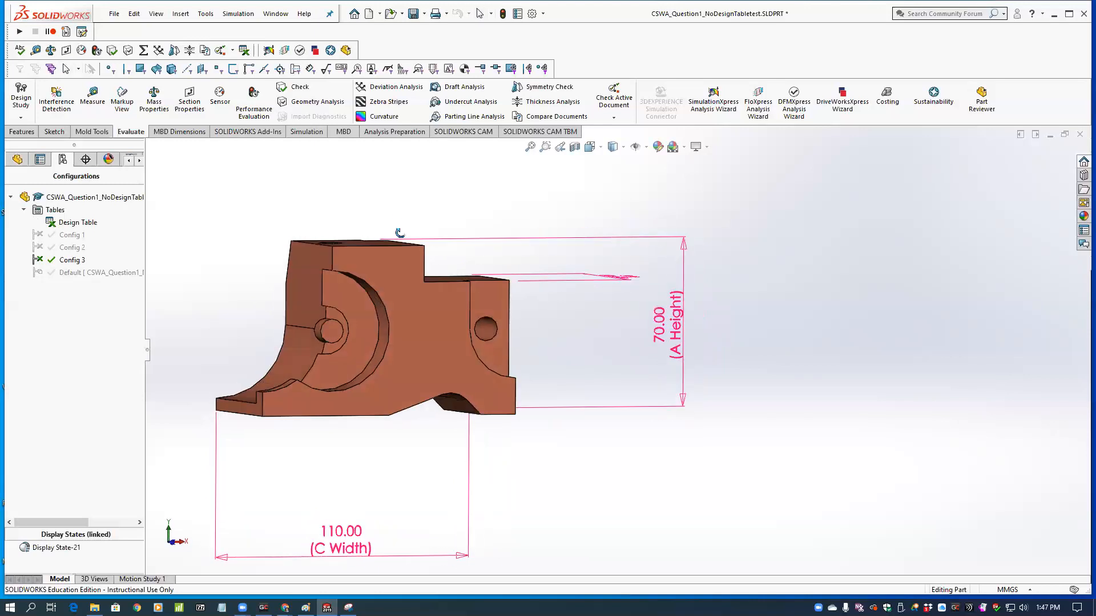
# Start a new reference coordinate system with its origin at the bottom rear corner vertex of the base's thin end.
pyautogui.click(17, 159)
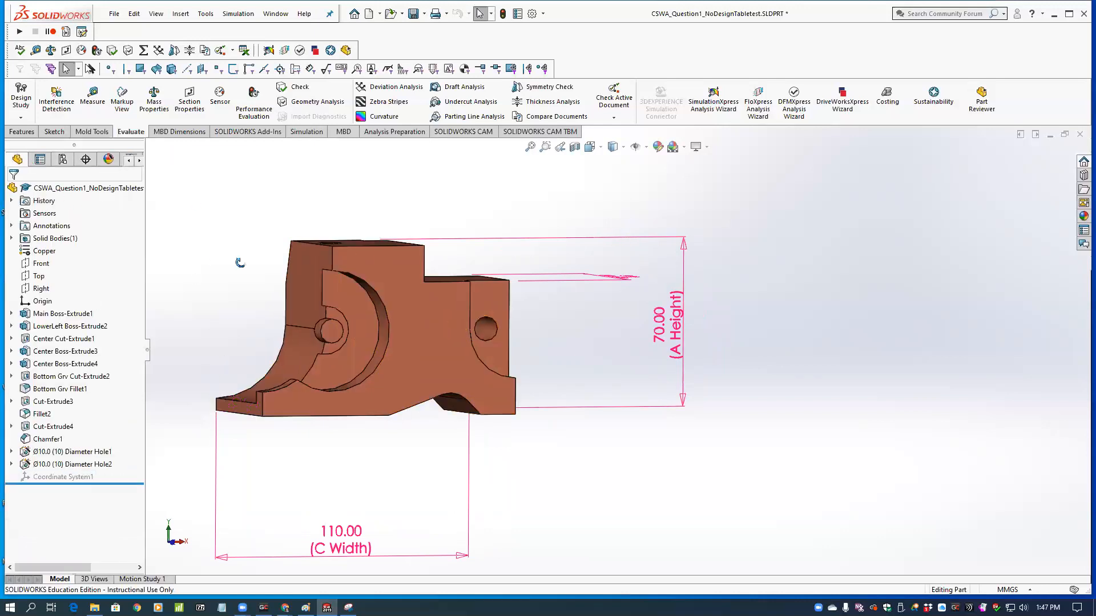
pyautogui.moveTo(240, 262); pyautogui.dragTo(236, 410, button='middle')
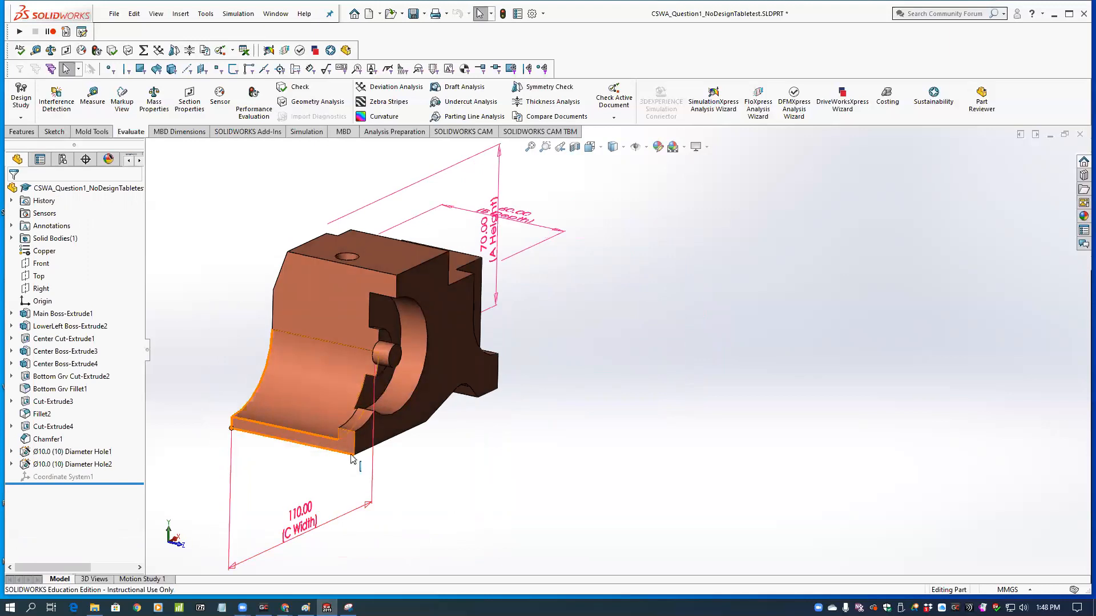
pyautogui.moveTo(340, 285); pyautogui.dragTo(234, 296, button='middle')
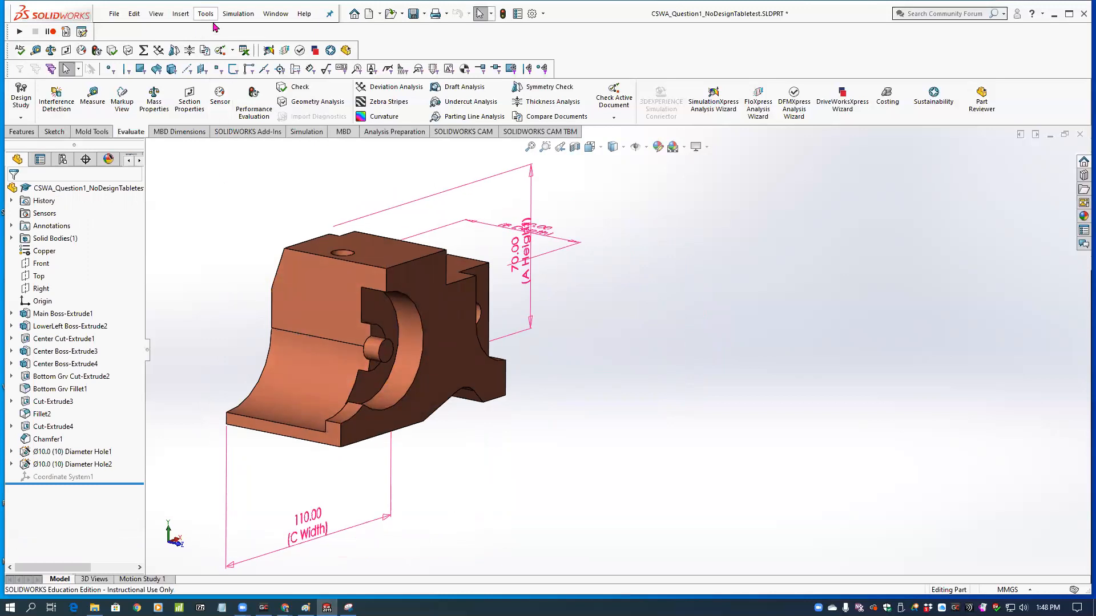
pyautogui.click(181, 13)
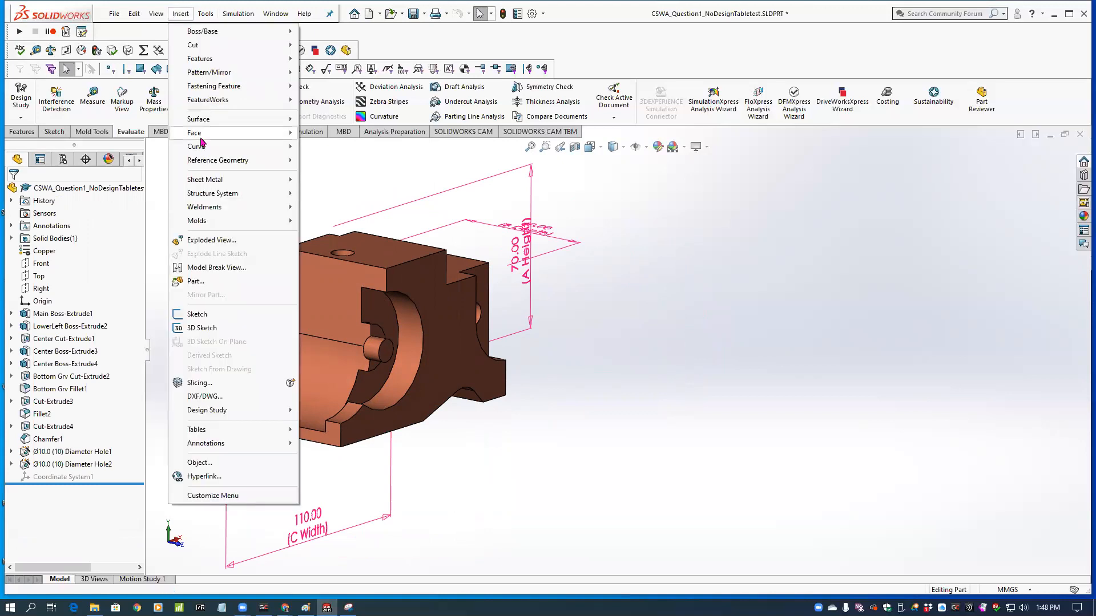
pyautogui.moveTo(274, 160)
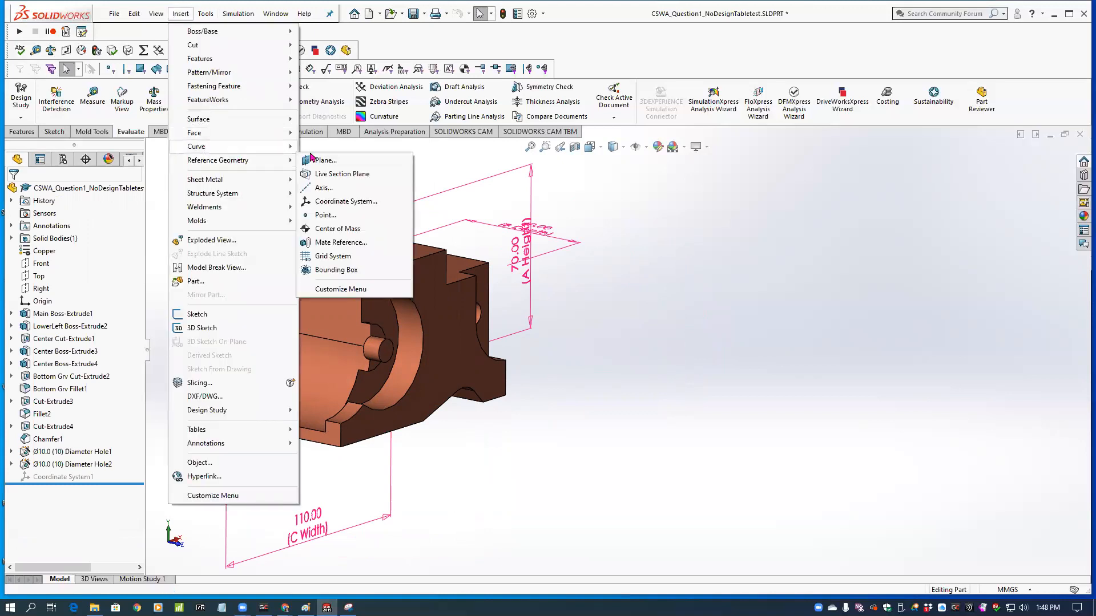
pyautogui.click(331, 201)
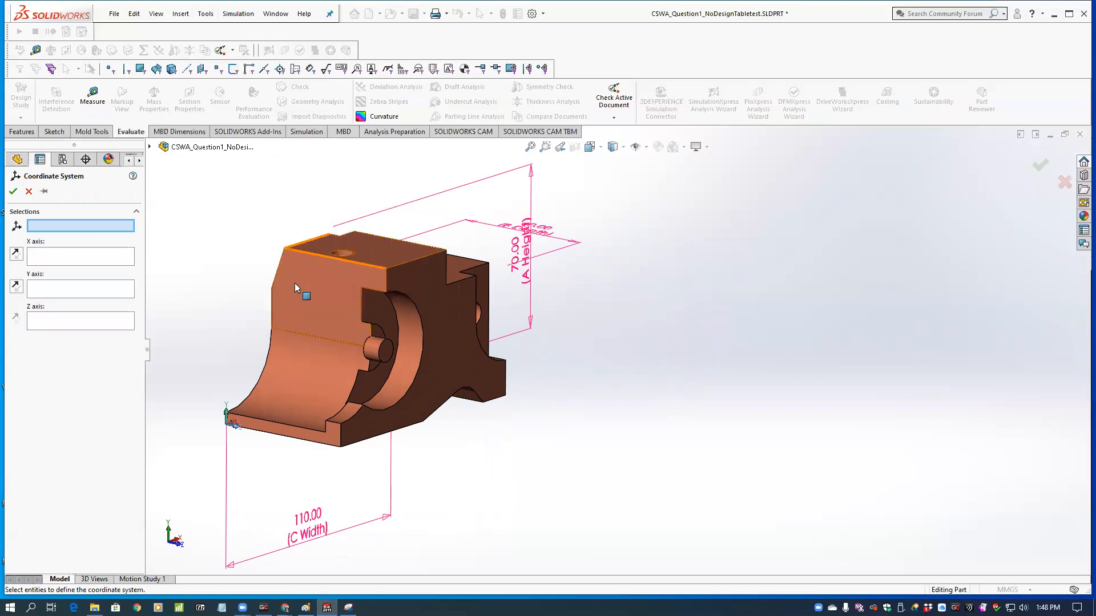
pyautogui.scroll(-1, 242, 414)
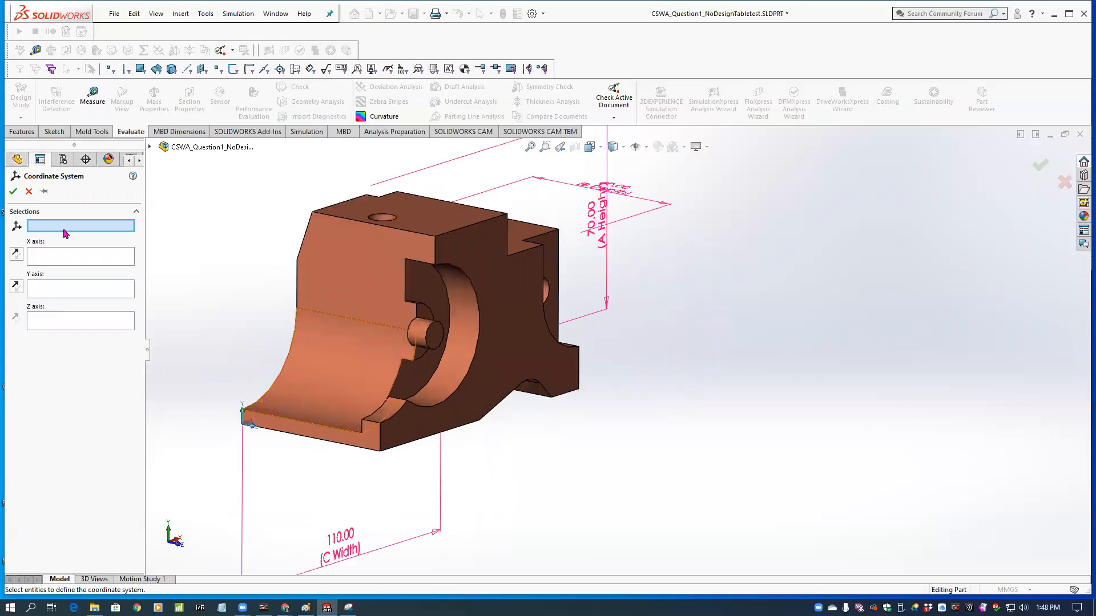
pyautogui.click(242, 417)
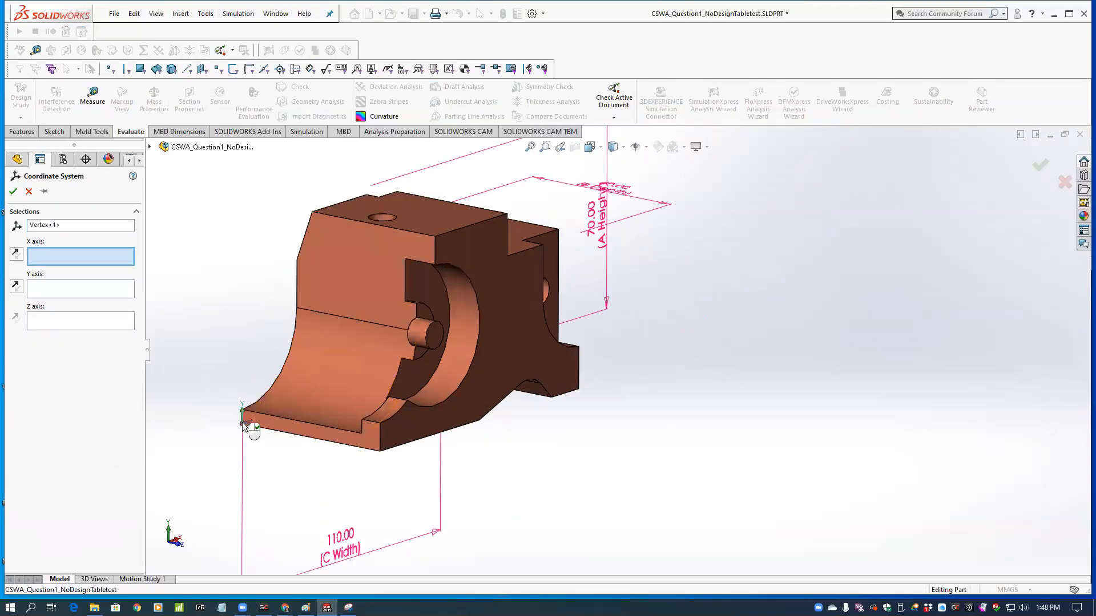
# Align the coordinate system's X axis with the long bottom rear edge of the base and finish it.
pyautogui.moveTo(176, 333); pyautogui.dragTo(387, 447, button='middle')
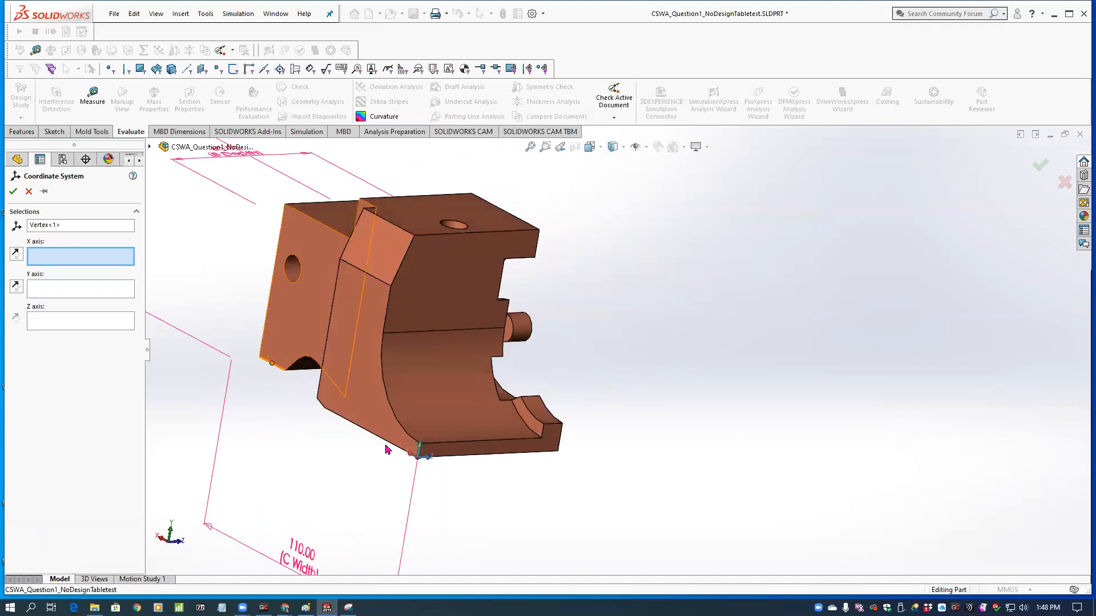
pyautogui.click(395, 449)
pyautogui.moveTo(448, 403); pyautogui.dragTo(355, 396, button='middle')
pyautogui.scroll(-6, 359, 371)
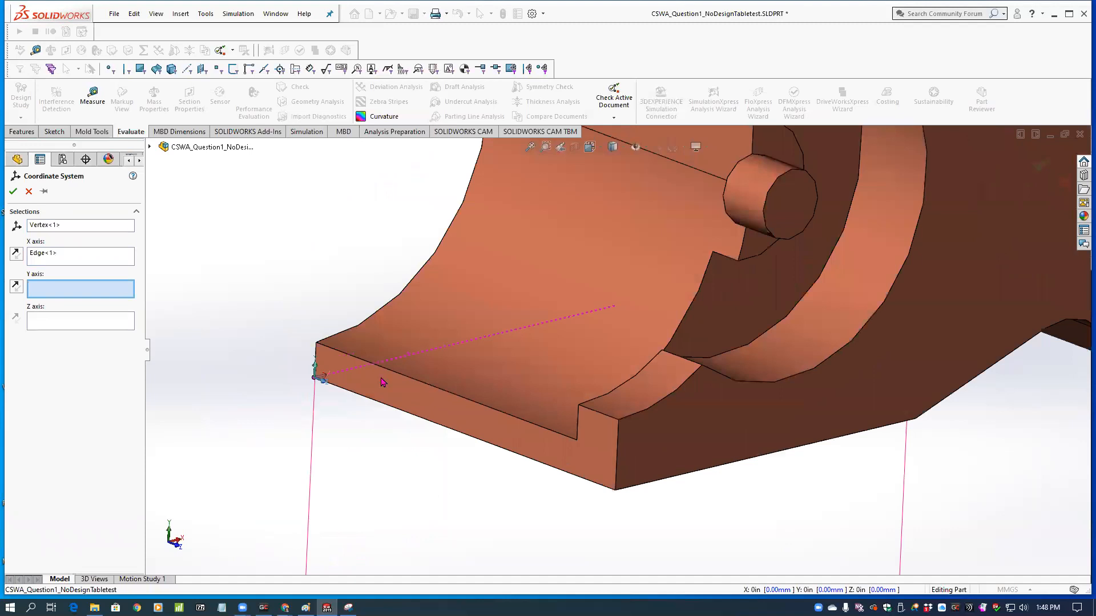
pyautogui.scroll(3, 367, 352)
pyautogui.scroll(8, 628, 369)
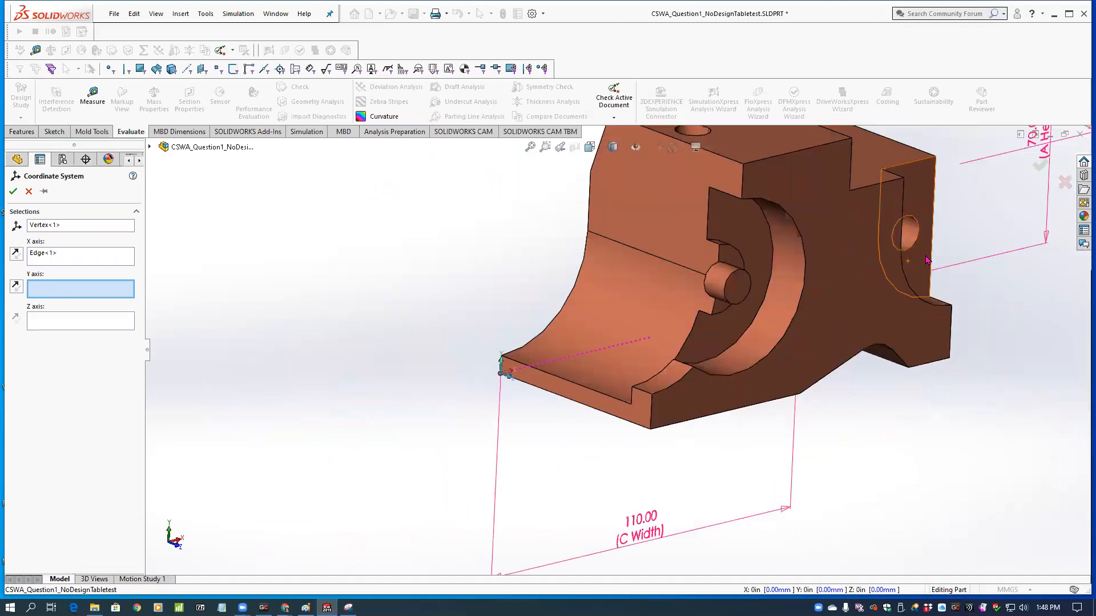
pyautogui.scroll(-2, 963, 239)
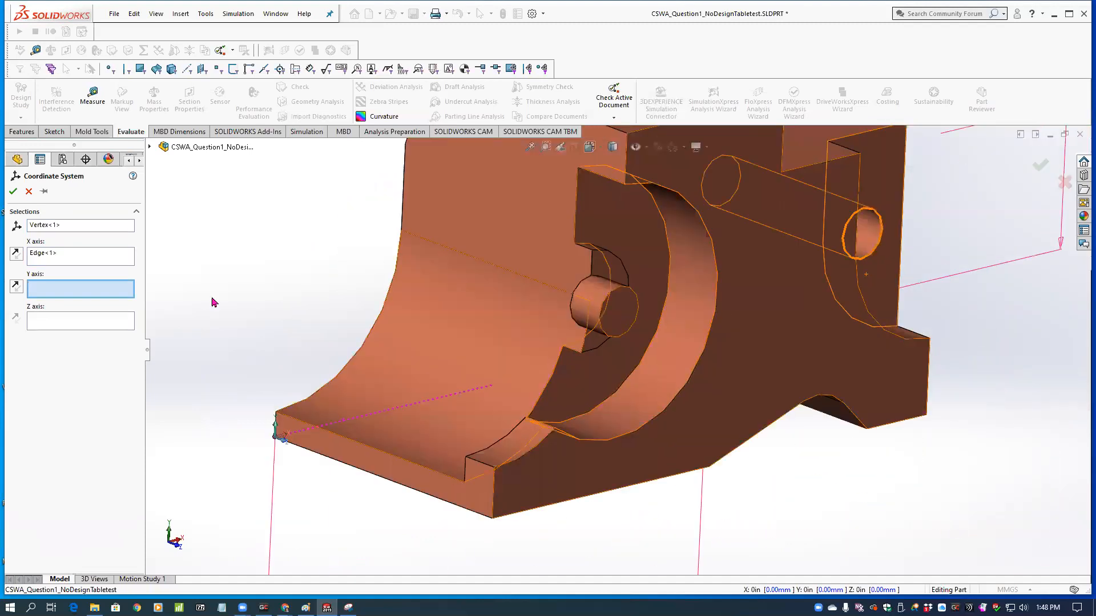
pyautogui.click(13, 192)
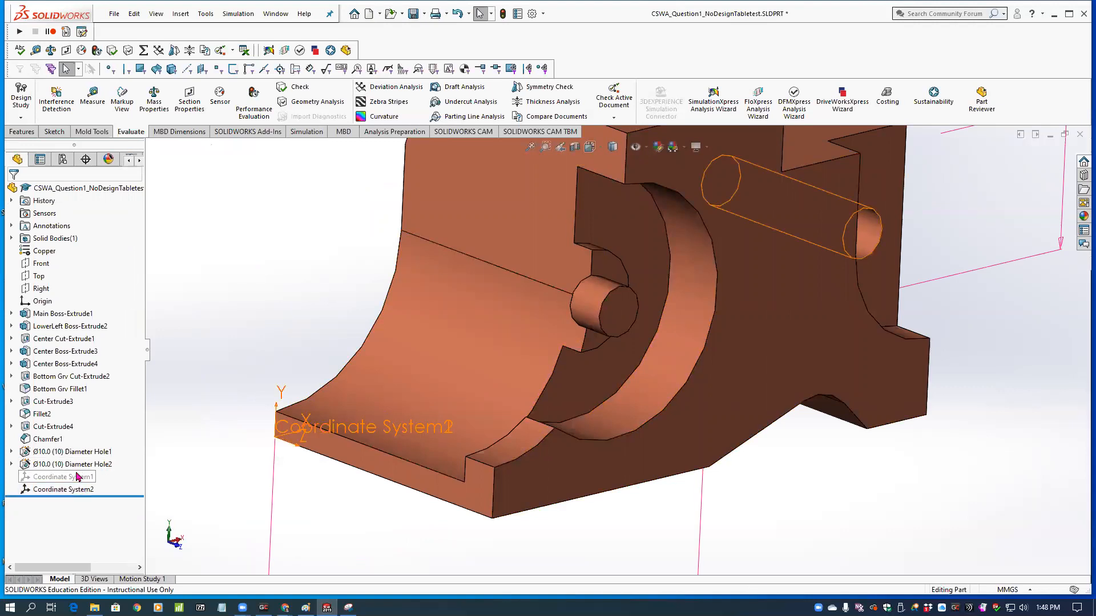
pyautogui.scroll(6, 568, 350)
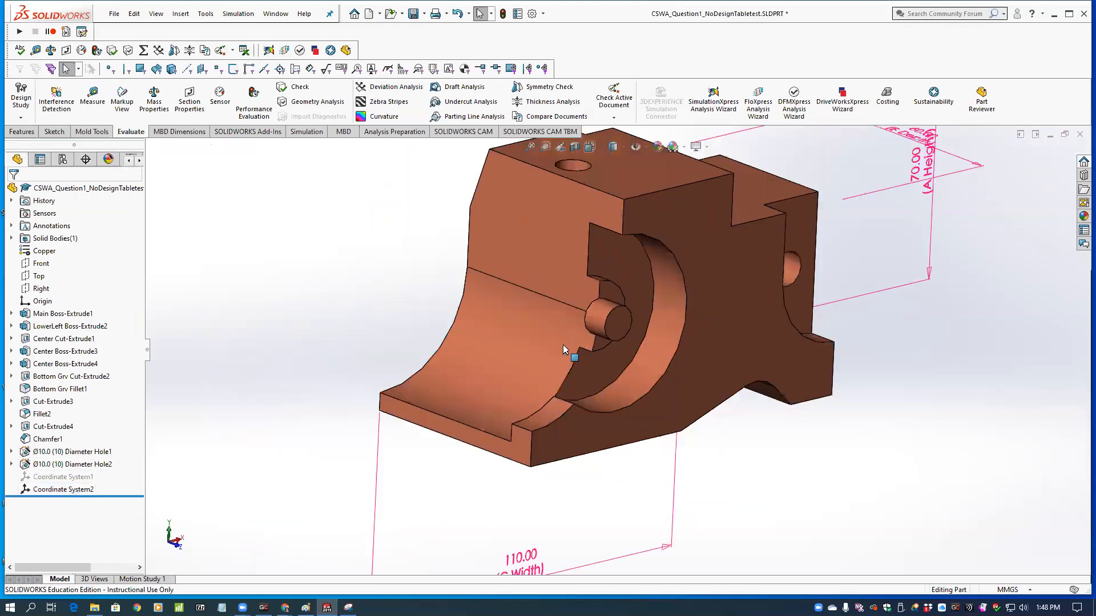
pyautogui.scroll(-3, 733, 295)
pyautogui.moveTo(619, 375); pyautogui.dragTo(582, 351, button='middle')
pyautogui.scroll(1, 599, 353)
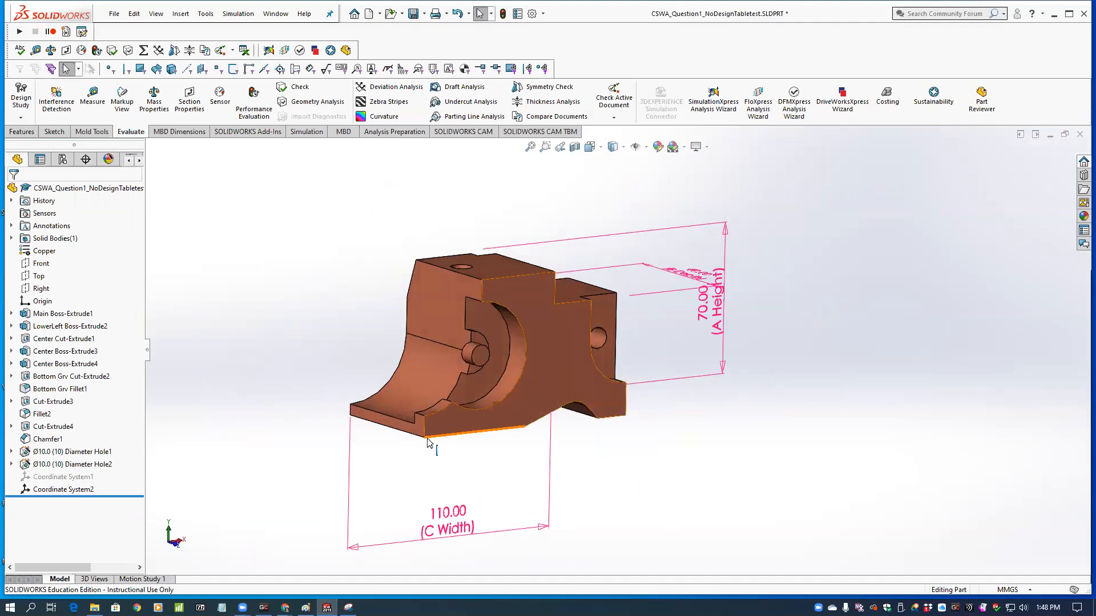
pyautogui.moveTo(602, 391); pyautogui.dragTo(543, 320, button='middle')
pyautogui.scroll(-3, 559, 347)
pyautogui.scroll(2, 592, 246)
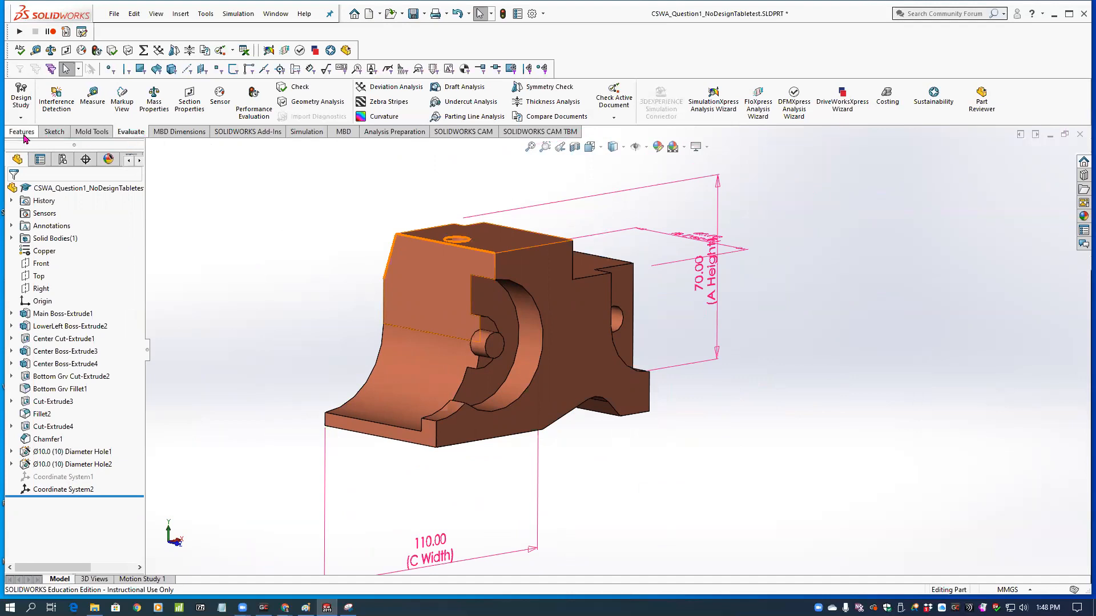
# Evaluate Config 3's mass properties relative to Coordinate System2, recalculate, read the mass and close the report.
pyautogui.click(154, 102)
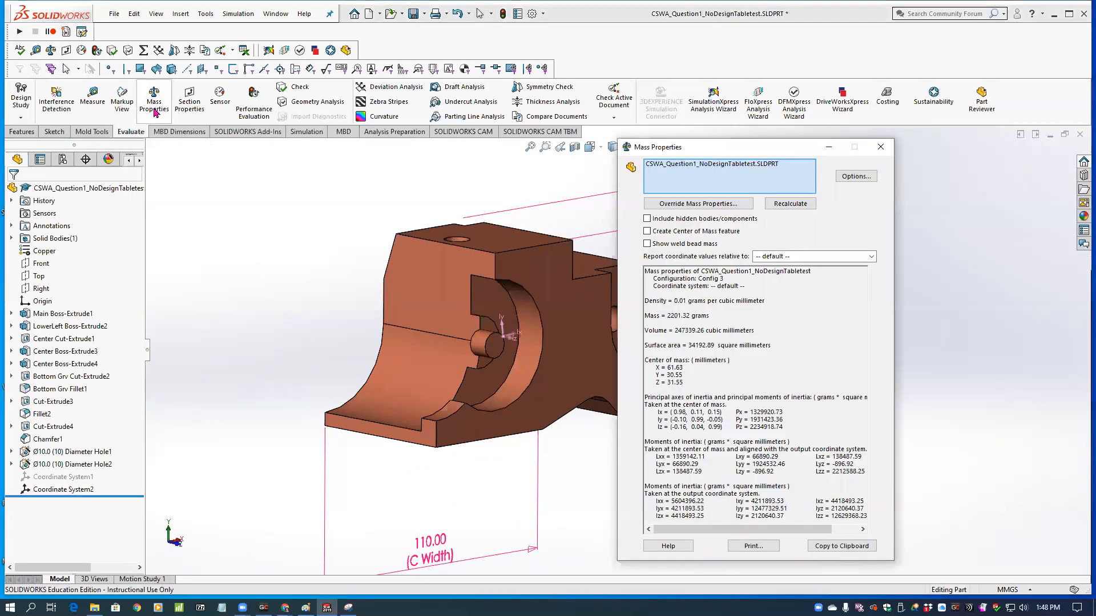
pyautogui.click(871, 259)
pyautogui.click(795, 280)
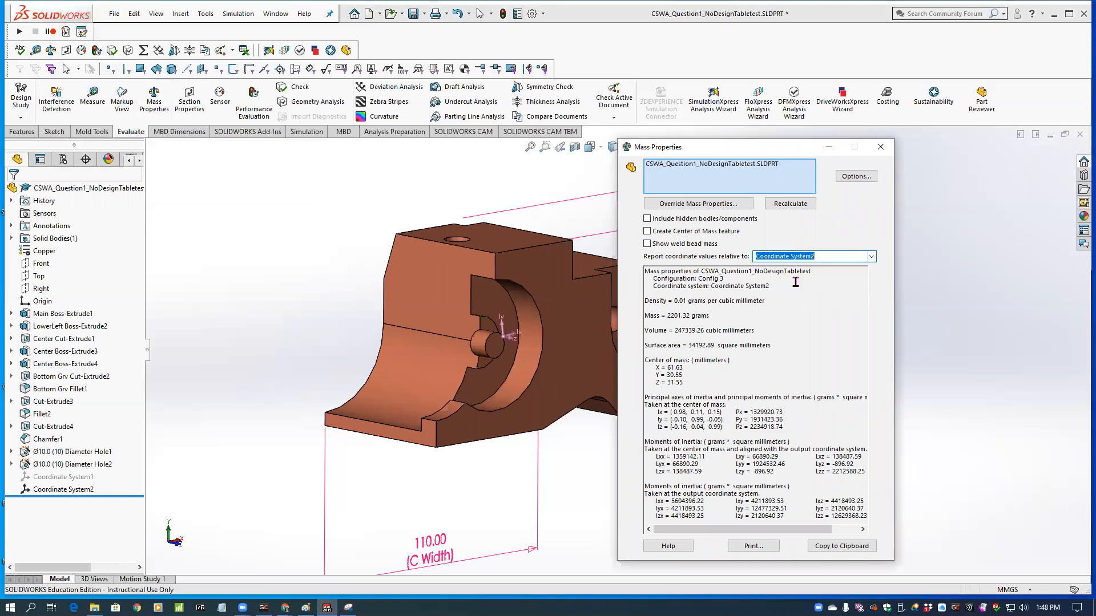
pyautogui.click(806, 203)
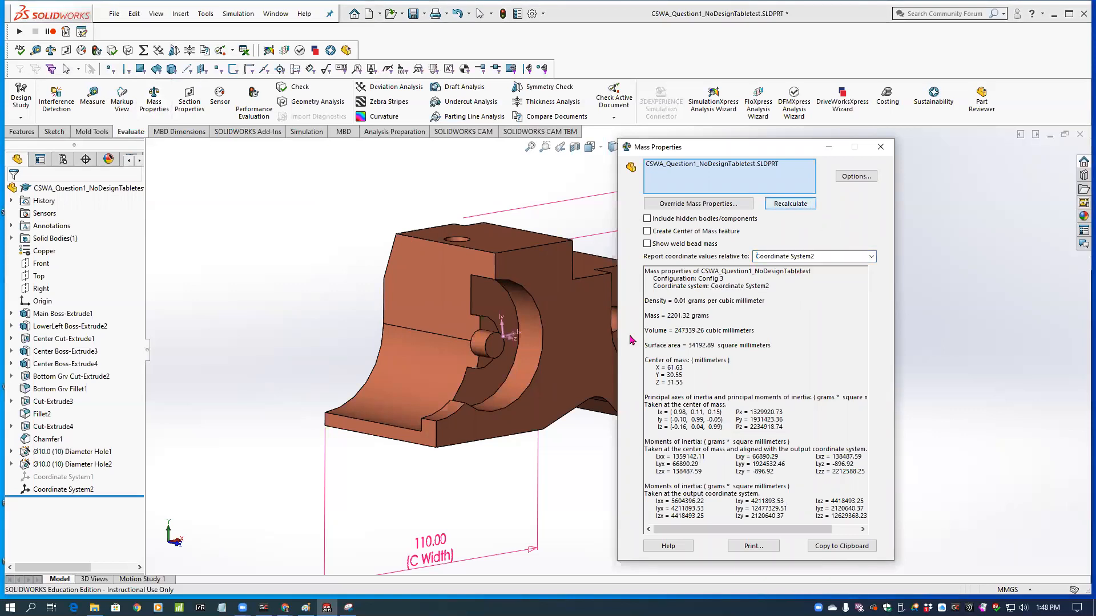
pyautogui.scroll(-3, 589, 355)
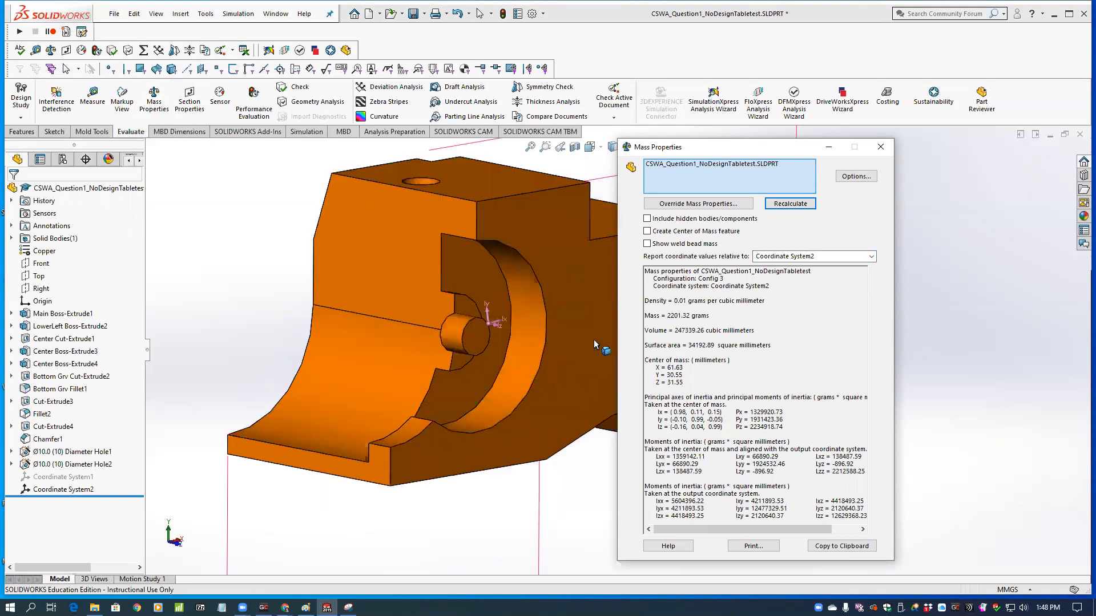
pyautogui.moveTo(764, 154); pyautogui.dragTo(822, 156)
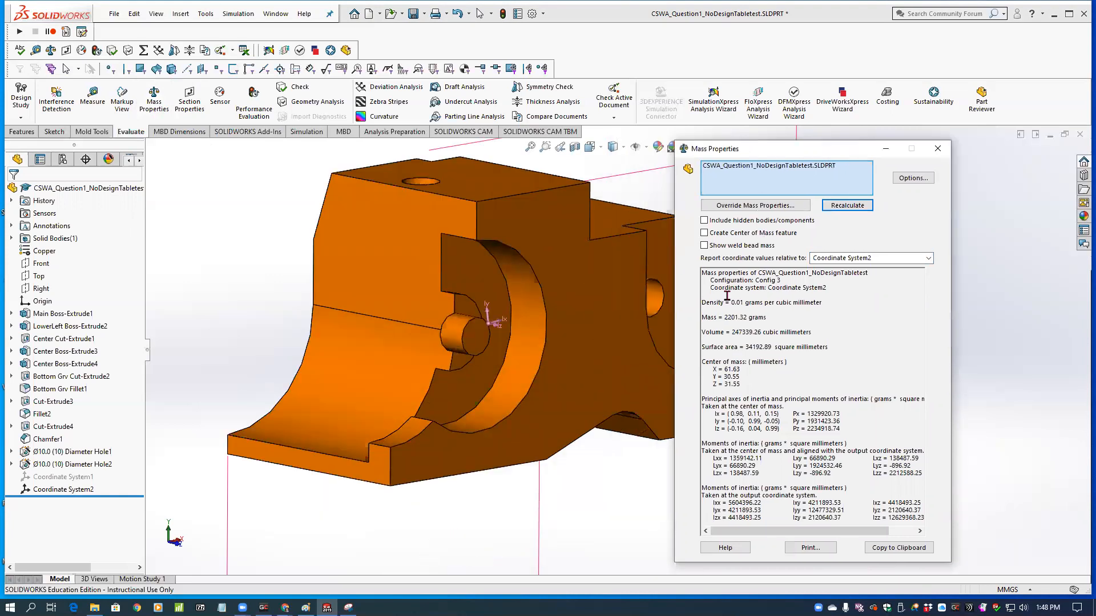
pyautogui.moveTo(724, 320); pyautogui.dragTo(768, 321)
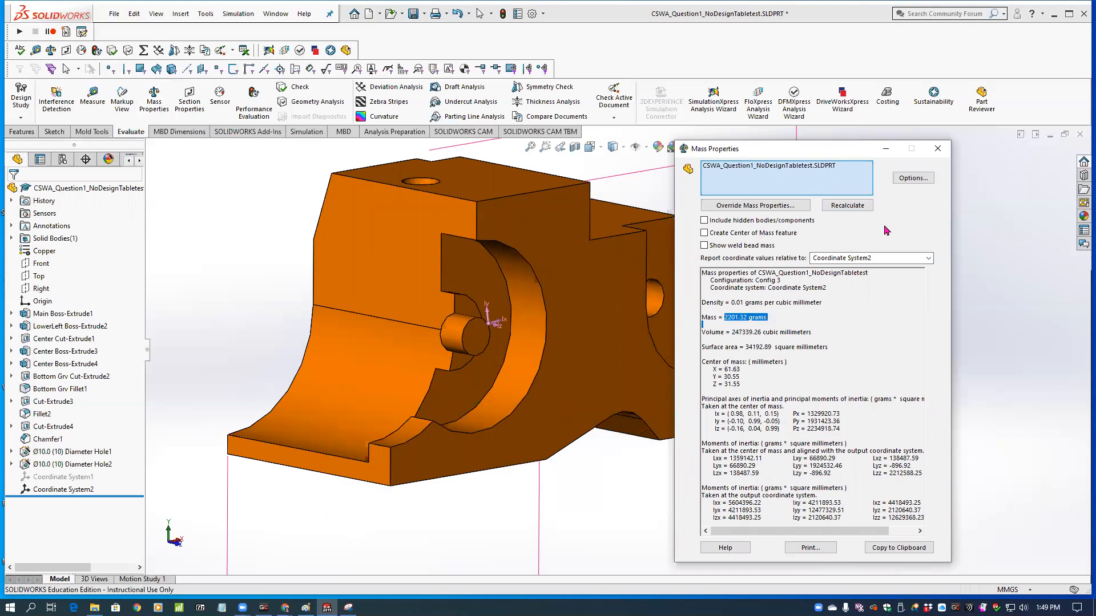
pyautogui.click(937, 149)
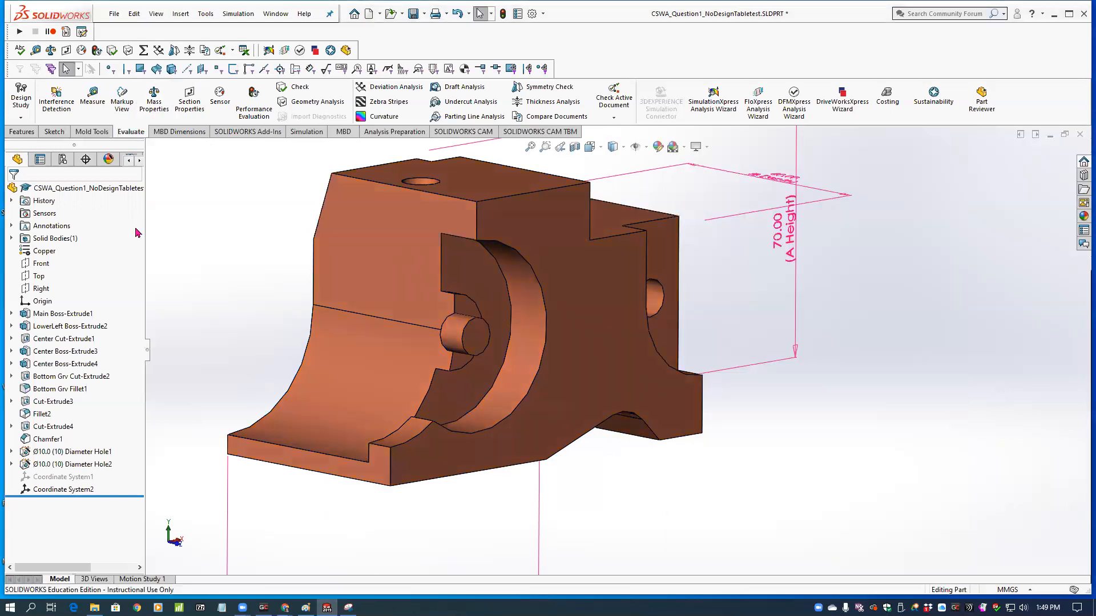
# Activate Config 1 and recalculate its mass properties relative to Coordinate System2.
pyautogui.click(62, 163)
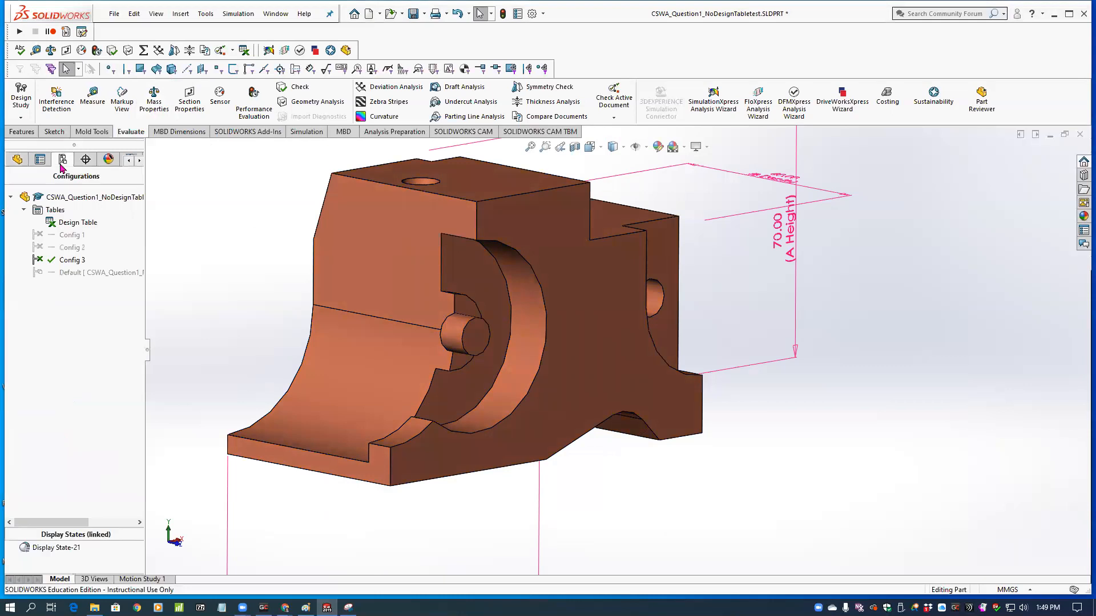
pyautogui.doubleClick(72, 236)
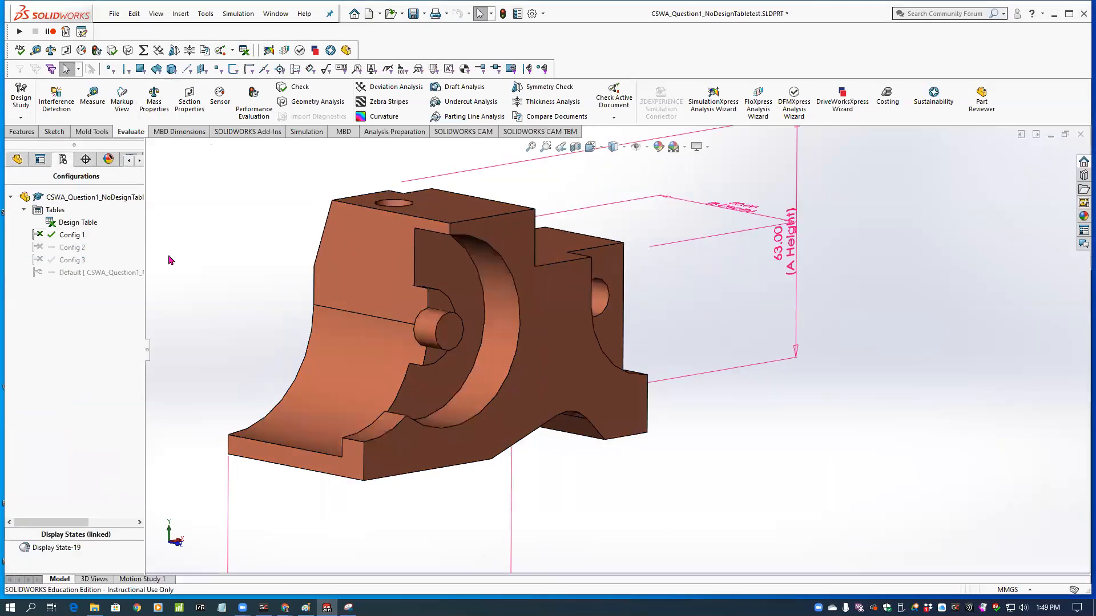
pyautogui.click(153, 102)
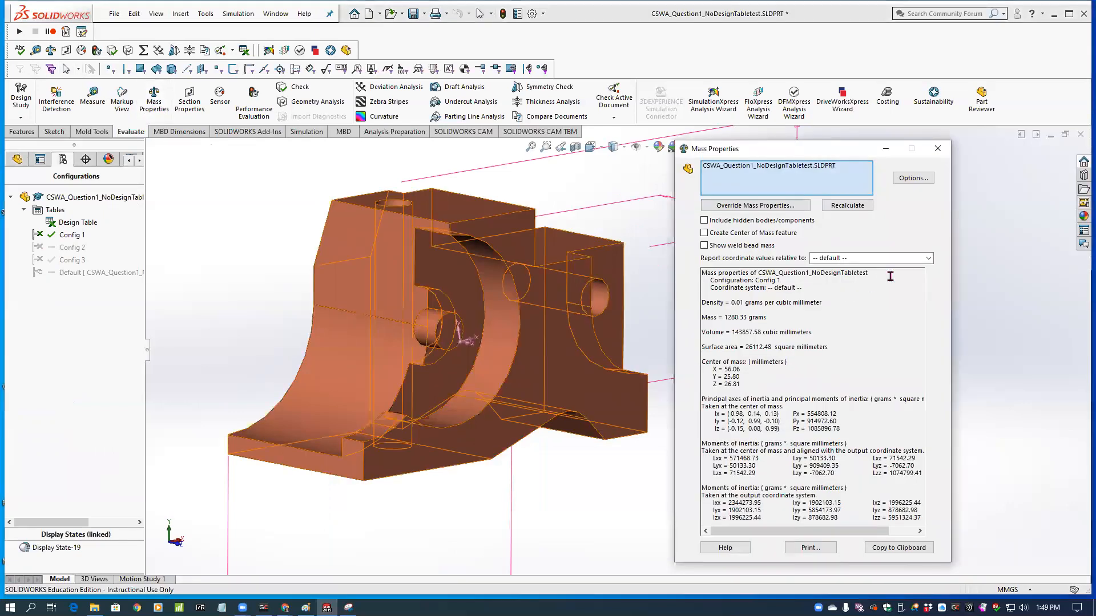
pyautogui.click(929, 259)
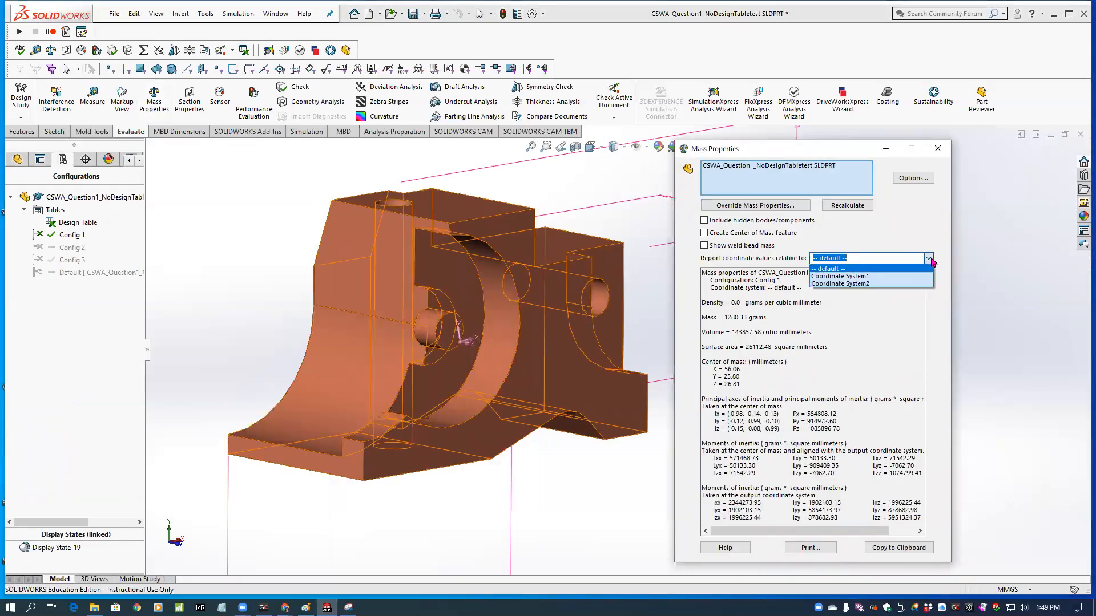
pyautogui.click(873, 284)
pyautogui.click(849, 204)
# Read Config 1's mass and center of mass coordinates, and close the mass properties report.
pyautogui.moveTo(704, 317); pyautogui.dragTo(779, 316)
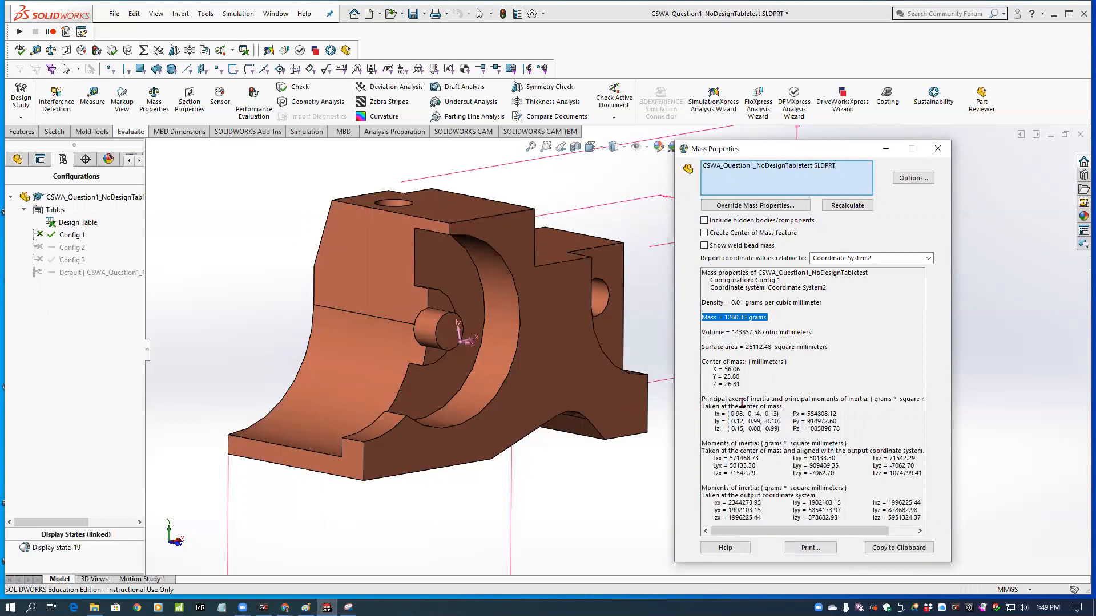
pyautogui.moveTo(713, 369); pyautogui.dragTo(742, 387)
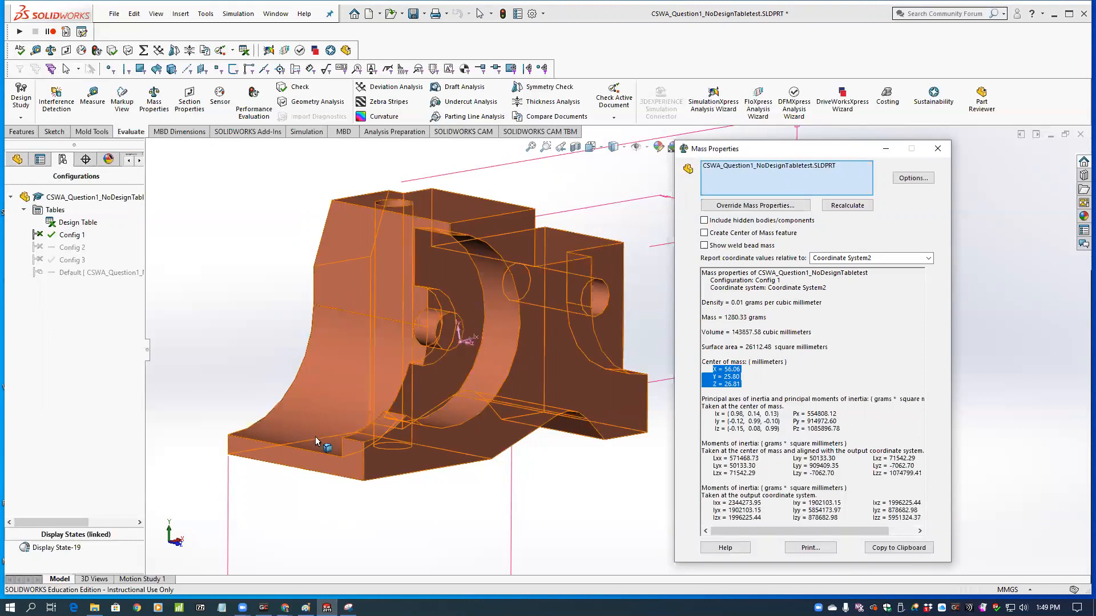
pyautogui.click(551, 520)
pyautogui.moveTo(590, 477)
pyautogui.mouseDown(button='middle')
pyautogui.moveTo(579, 461)
pyautogui.moveTo(582, 475)
pyautogui.mouseUp(button='middle')
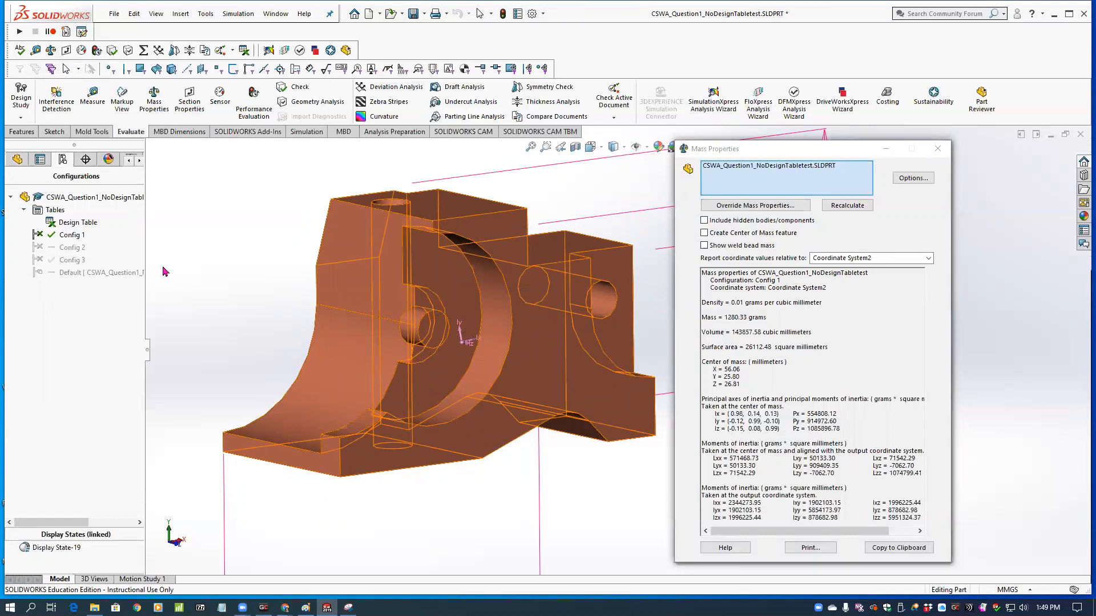
pyautogui.click(938, 148)
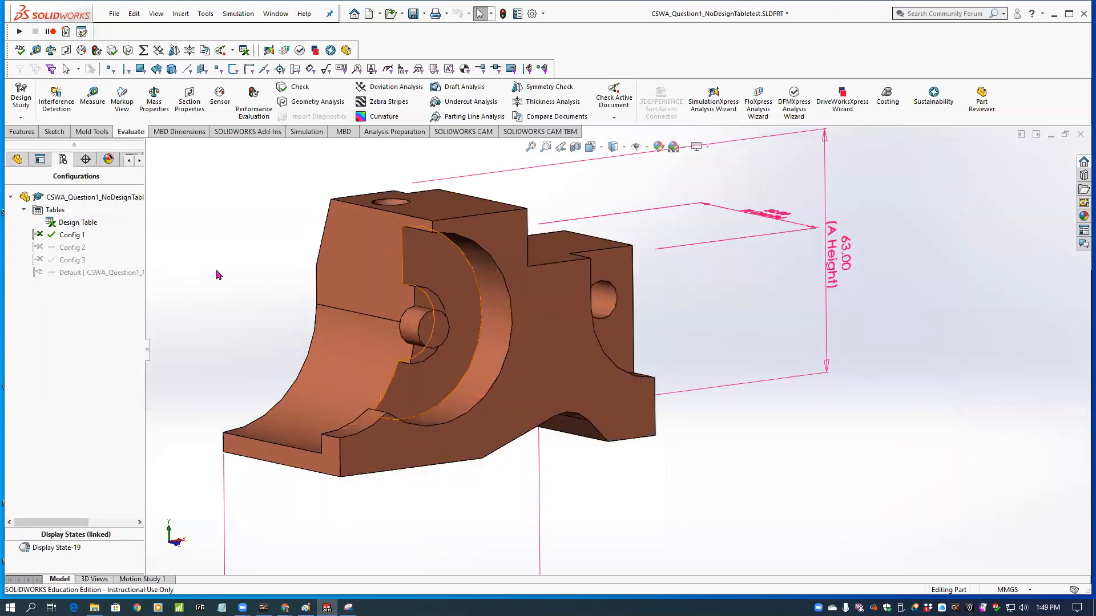
# Activate Config 2 and recalculate its mass properties relative to Coordinate System2.
pyautogui.doubleClick(62, 251)
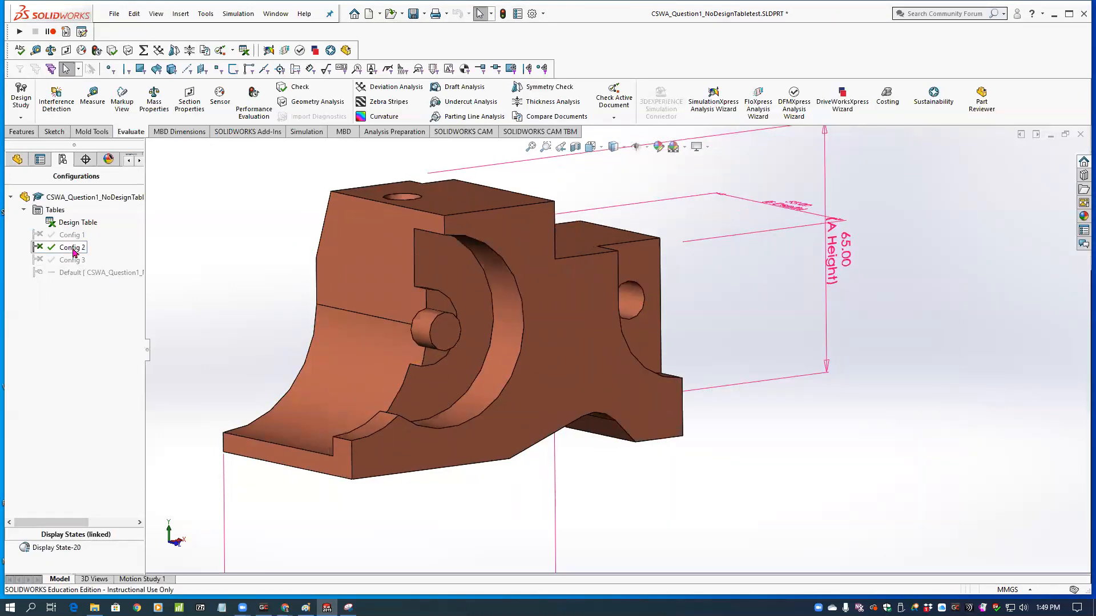
pyautogui.click(154, 104)
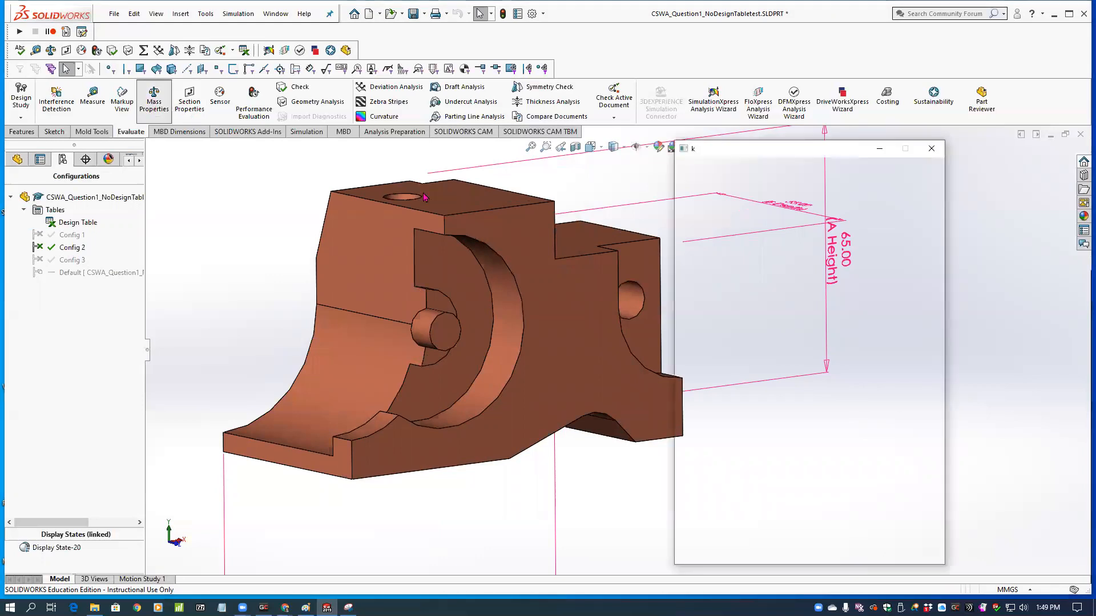
pyautogui.click(876, 258)
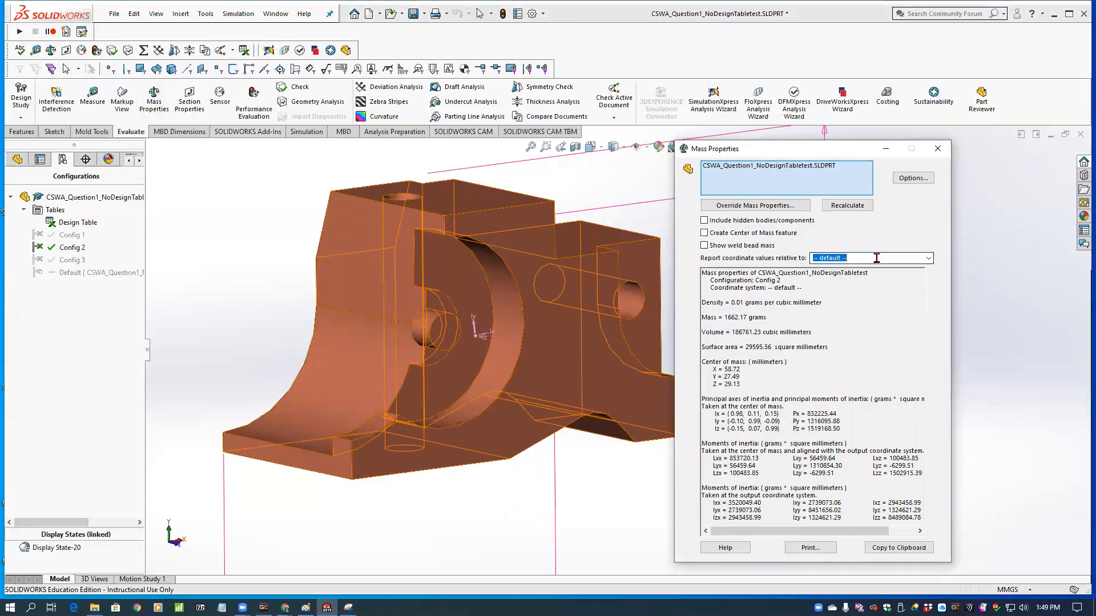
pyautogui.click(928, 257)
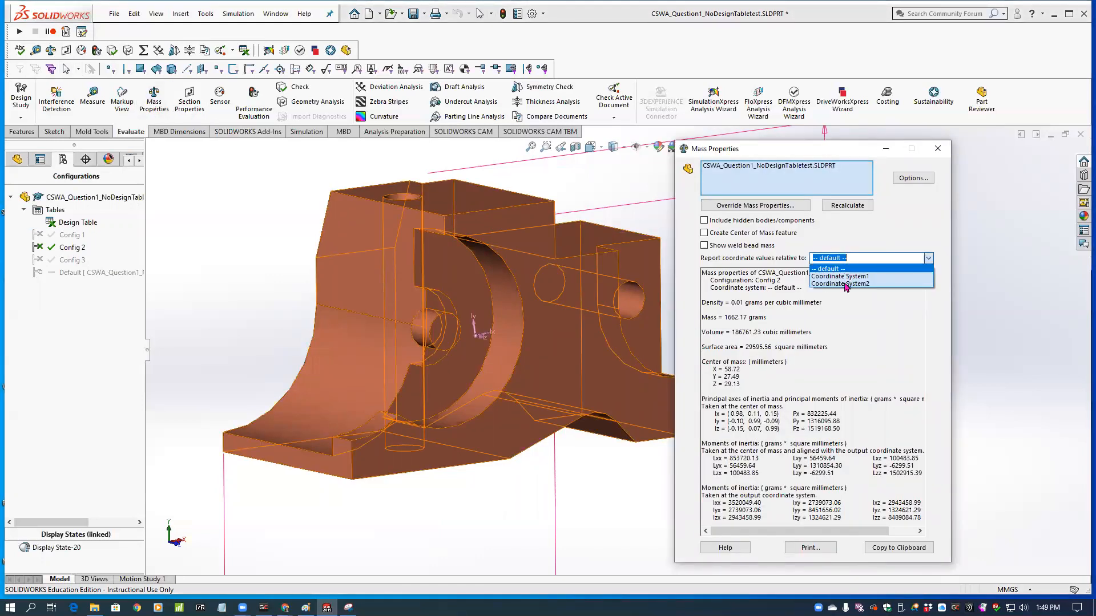
pyautogui.click(846, 284)
pyautogui.click(847, 205)
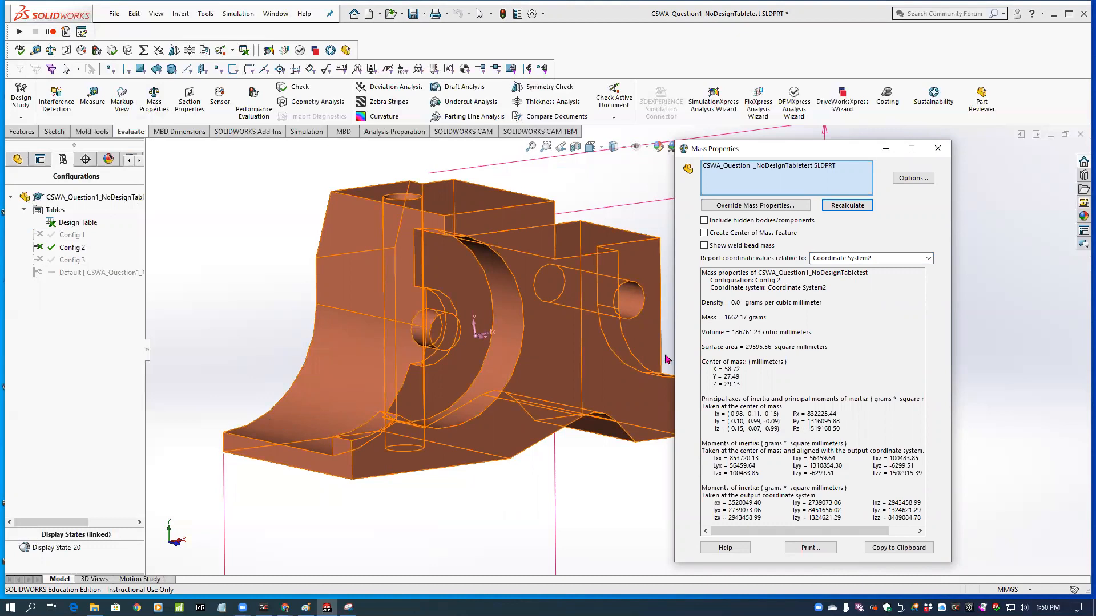
# Read Config 2's mass and center of mass coordinates, and close the mass properties report.
pyautogui.moveTo(701, 318); pyautogui.dragTo(783, 319)
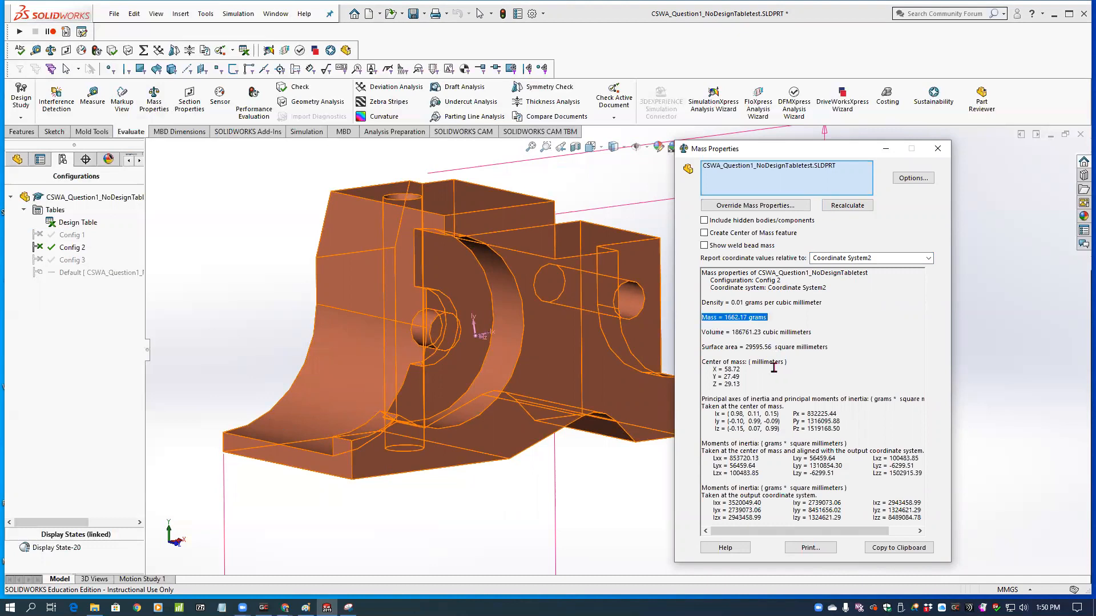
pyautogui.moveTo(711, 370); pyautogui.dragTo(747, 389)
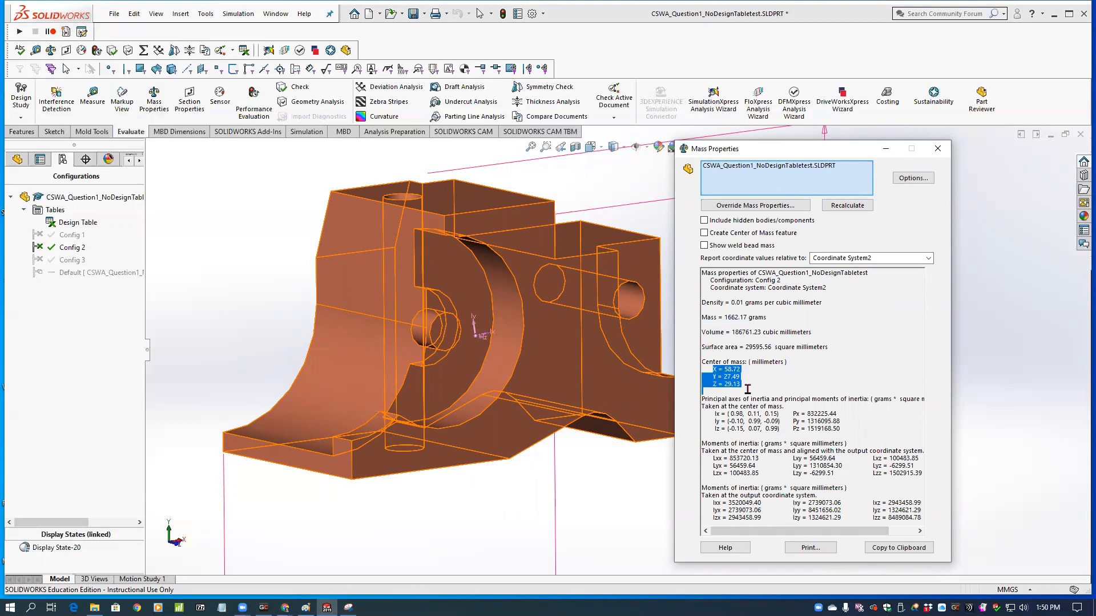
pyautogui.click(938, 148)
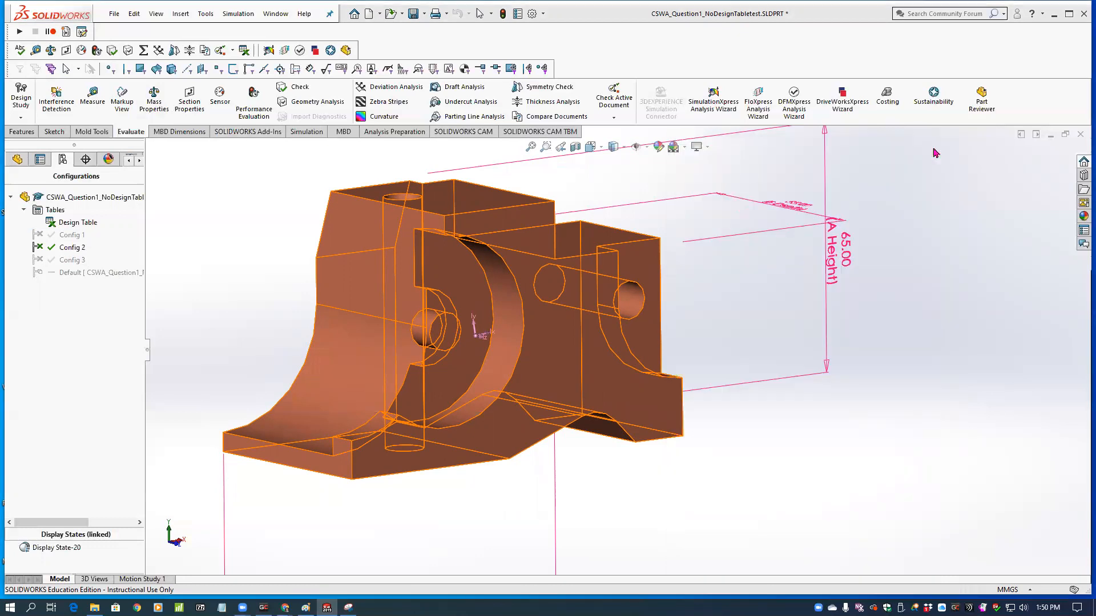
# Activate Config 3, read its mass and center of mass relative to Coordinate System2, and close the report.
pyautogui.doubleClick(64, 260)
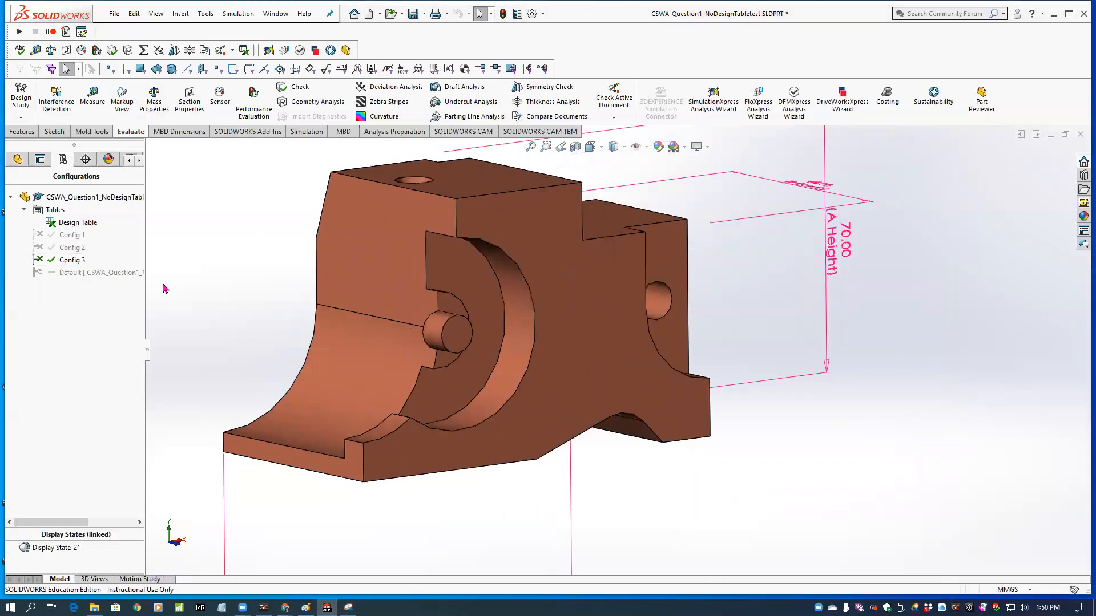
pyautogui.click(154, 100)
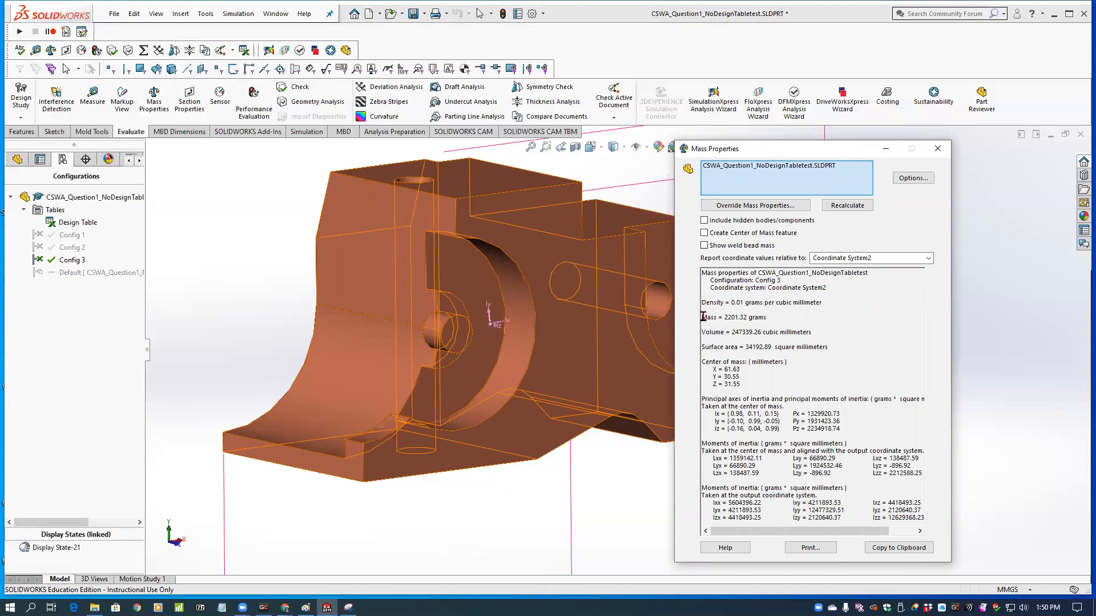
pyautogui.moveTo(703, 317); pyautogui.dragTo(773, 317)
pyautogui.click(293, 260)
pyautogui.click(748, 368)
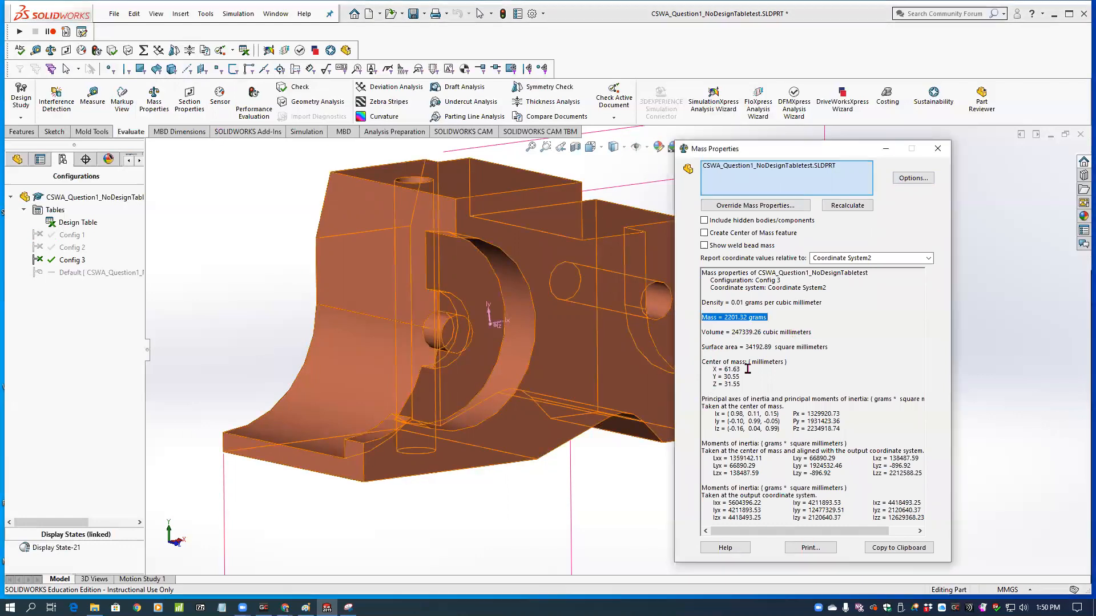
pyautogui.moveTo(711, 369); pyautogui.dragTo(750, 383)
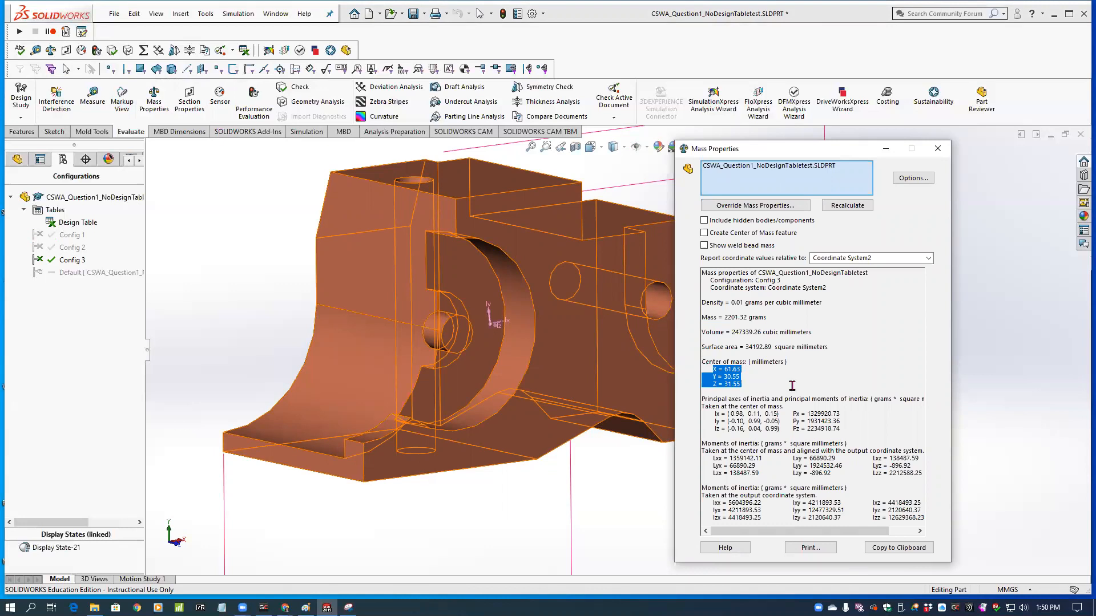
pyautogui.click(247, 245)
pyautogui.click(937, 148)
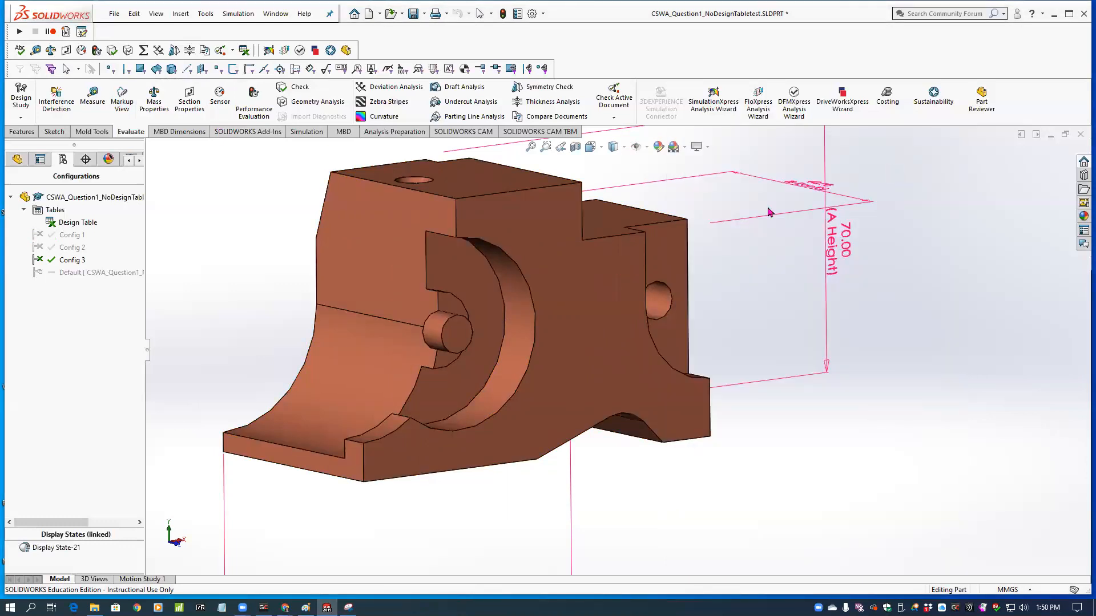
pyautogui.scroll(2, 725, 308)
pyautogui.scroll(-1, 748, 326)
pyautogui.moveTo(729, 337)
pyautogui.mouseDown(button='middle')
pyautogui.moveTo(725, 313)
pyautogui.moveTo(727, 345)
pyautogui.mouseUp(button='middle')
pyautogui.scroll(3, 727, 345)
pyautogui.scroll(-3, 768, 348)
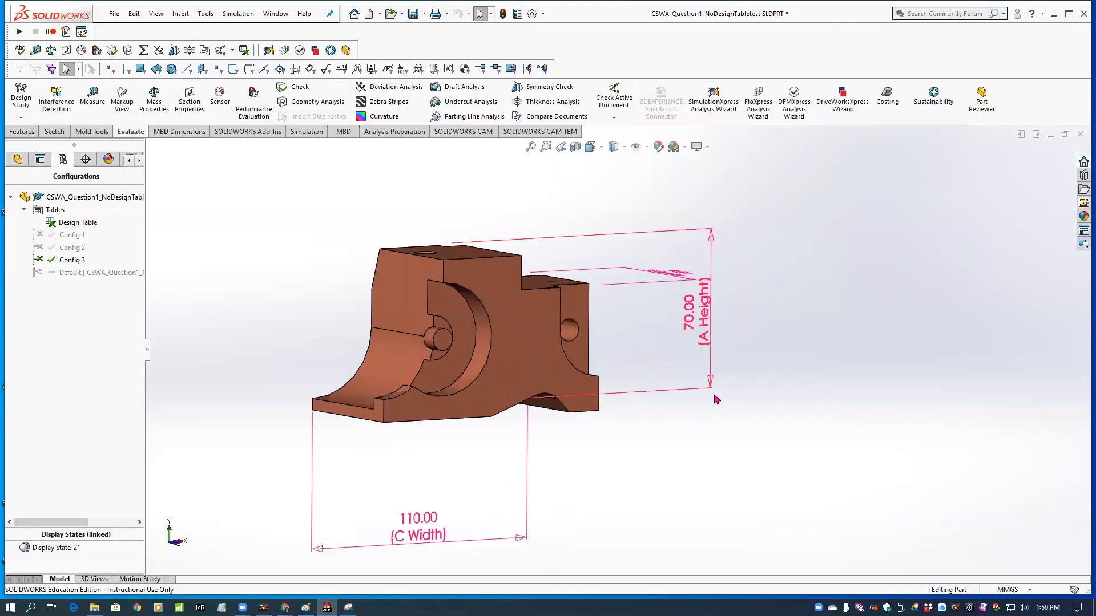